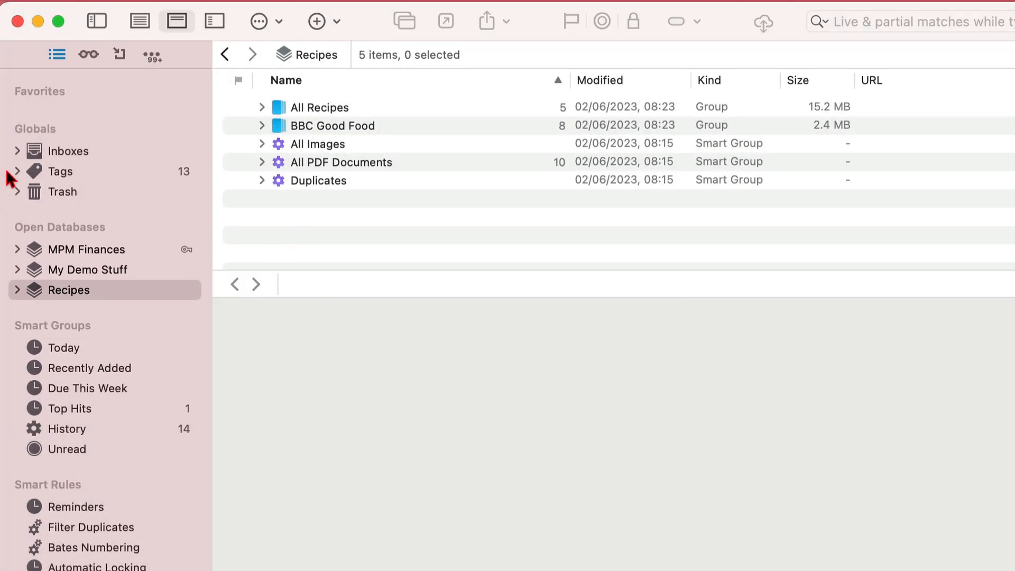
Create a plain text document named "First File" in the My Demo Stuff database's inbox
left_click(17, 150)
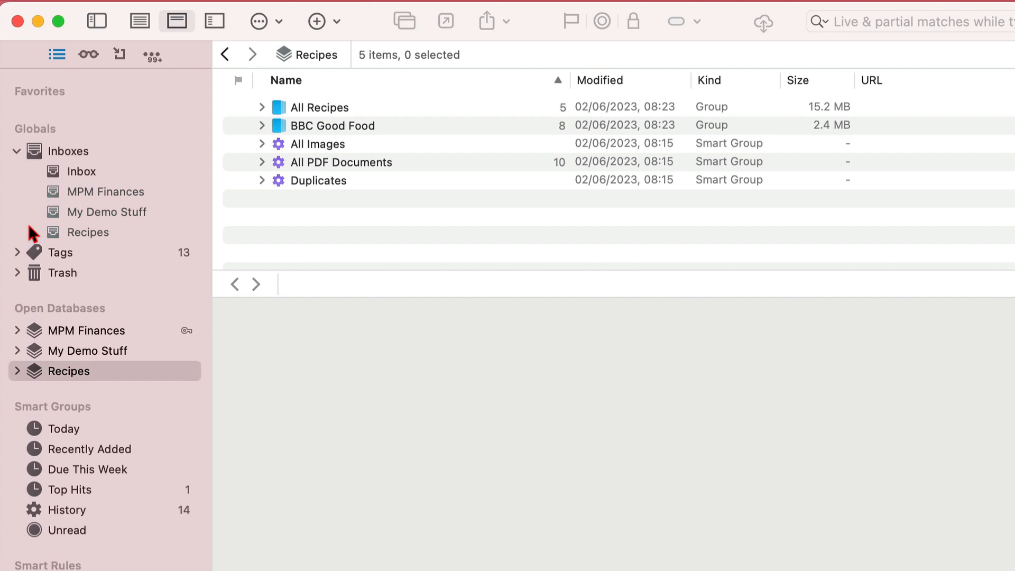
left_click(133, 211)
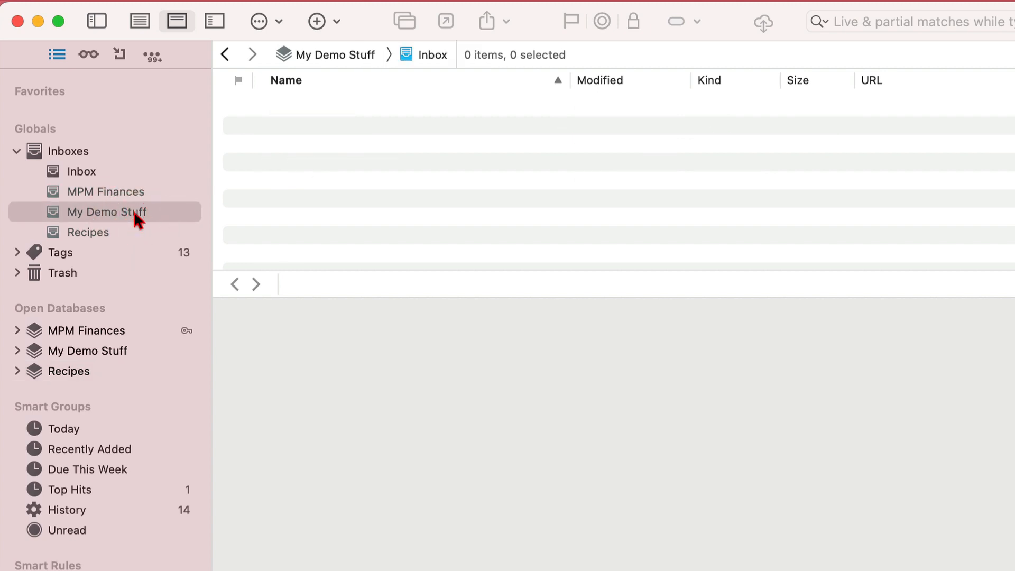
right_click(359, 153)
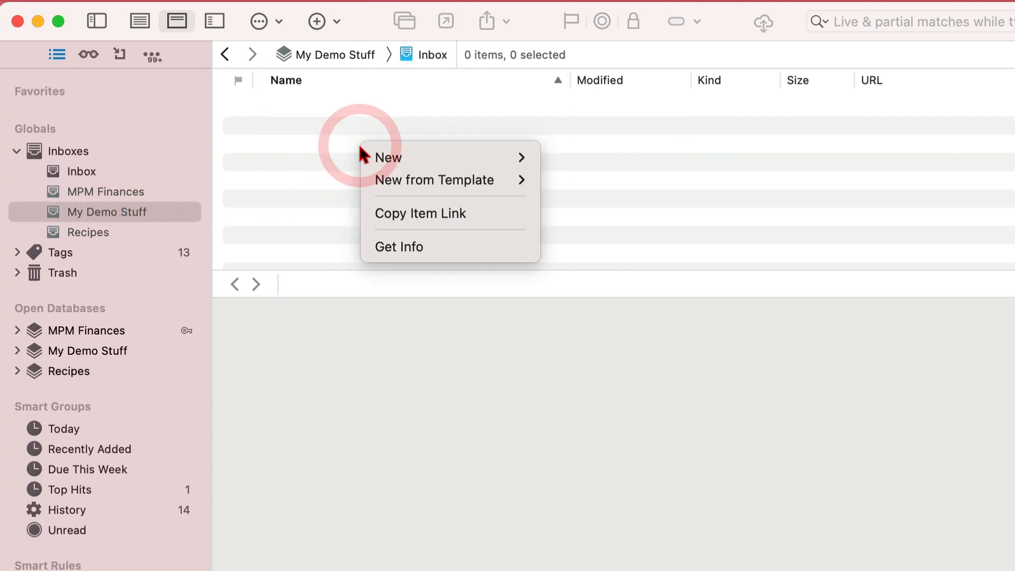
mouse_move(502, 163)
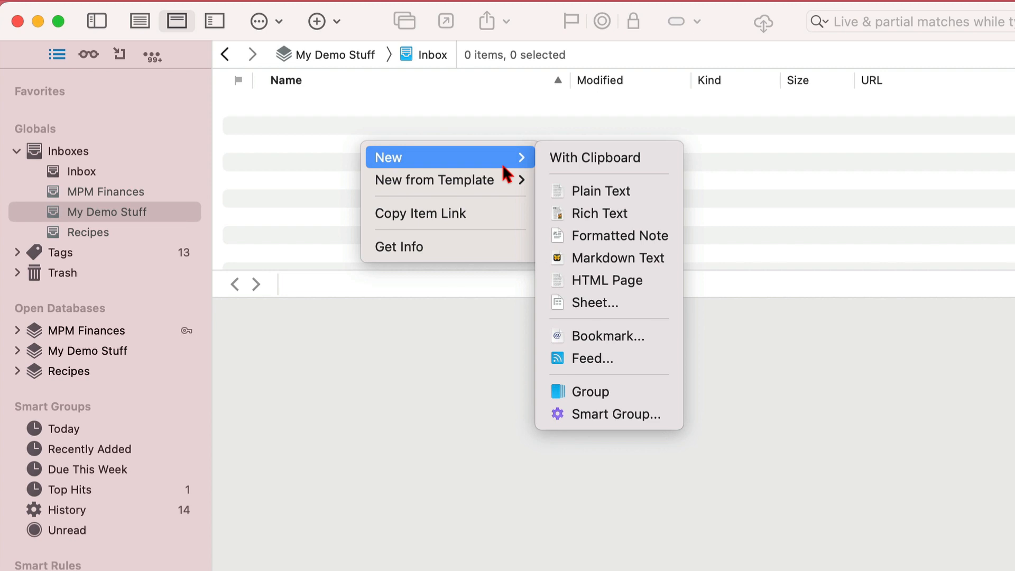
left_click(607, 192)
type("F")
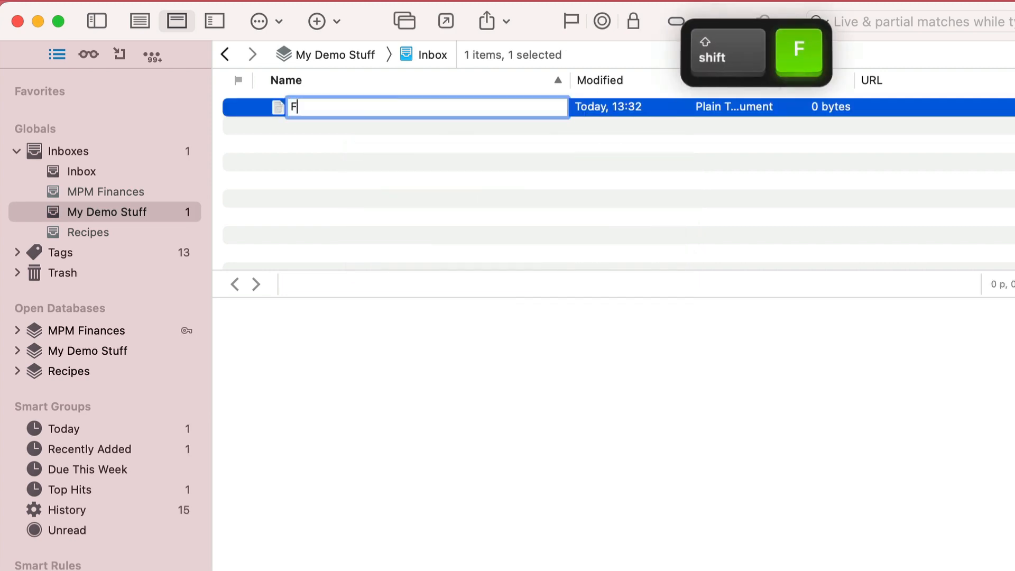
type("irst File")
key("Return")
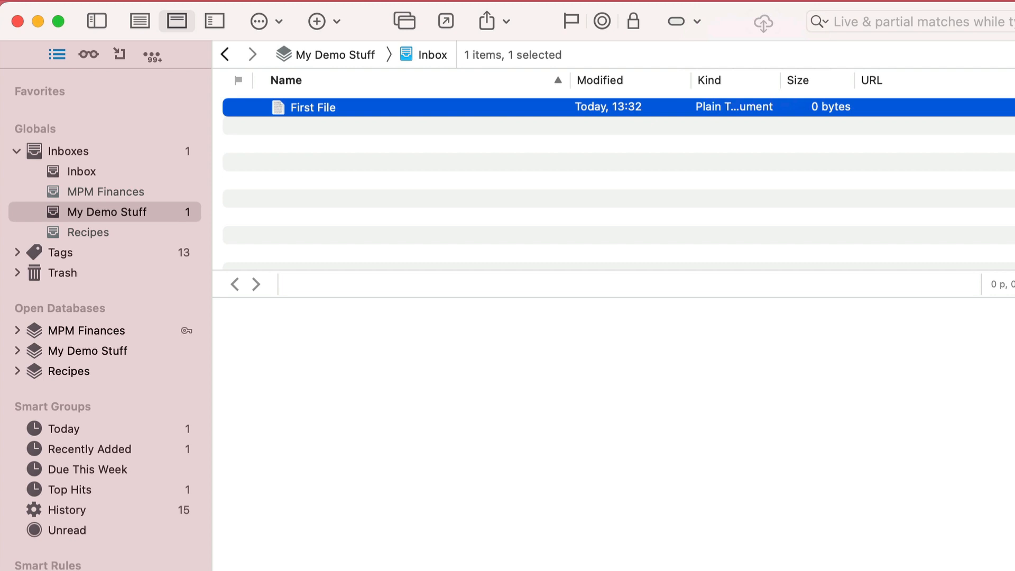
Write "This is my first file" as the content of First File
left_click(363, 340)
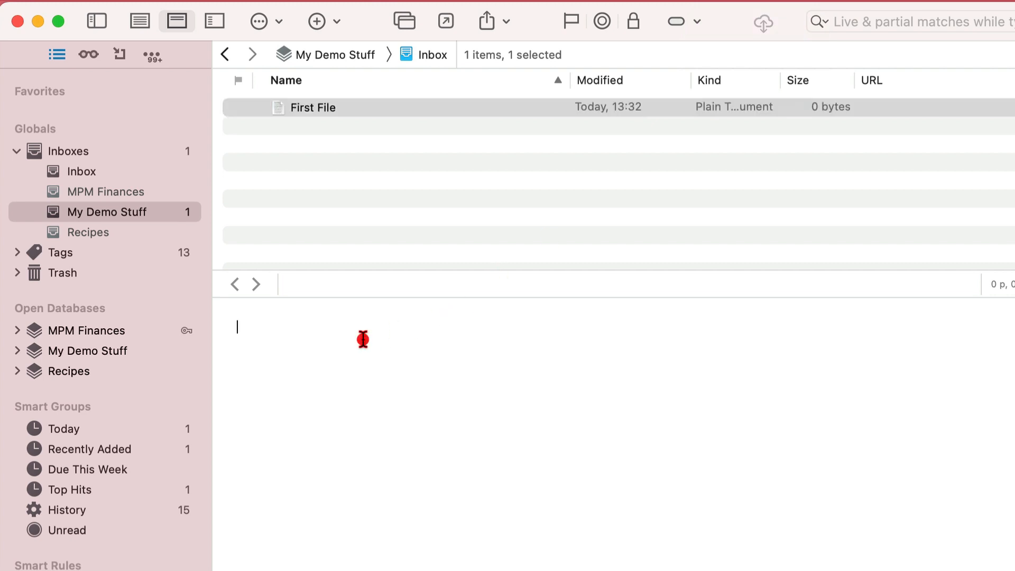
type("This is m")
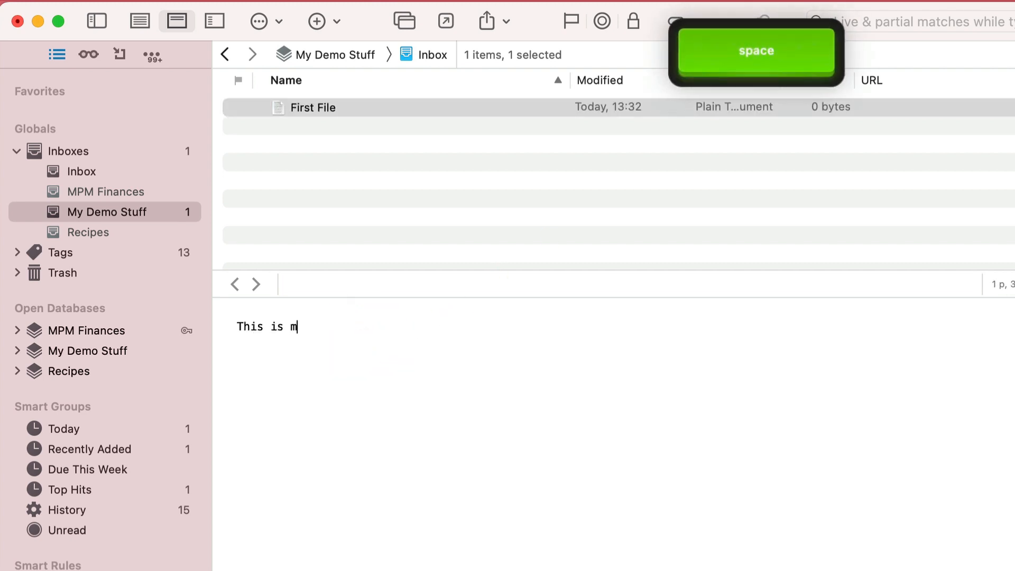
type("y first file")
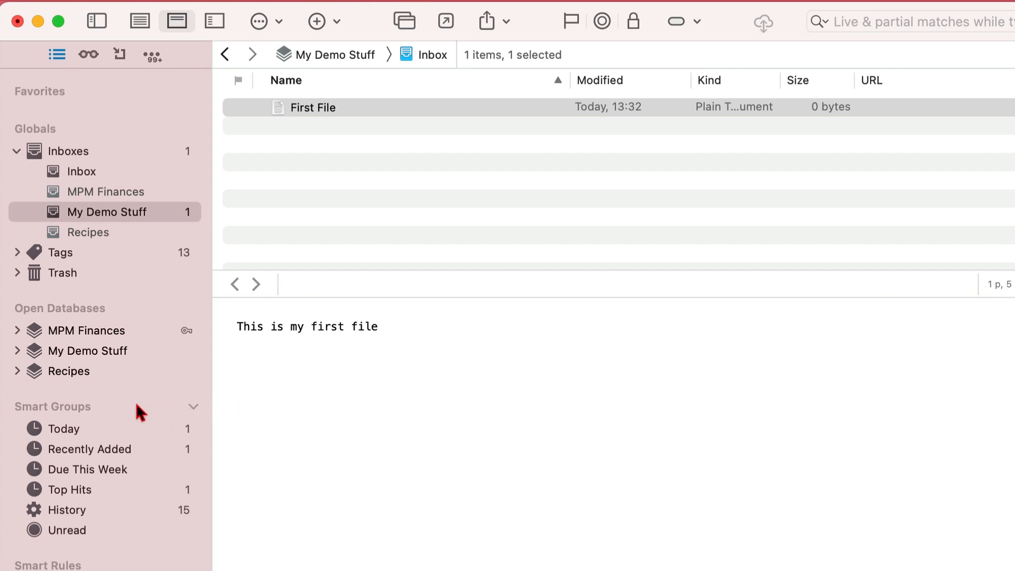
Create a plain text document named "Second file" in the Random Files group of My Demo Stuff
left_click(63, 351)
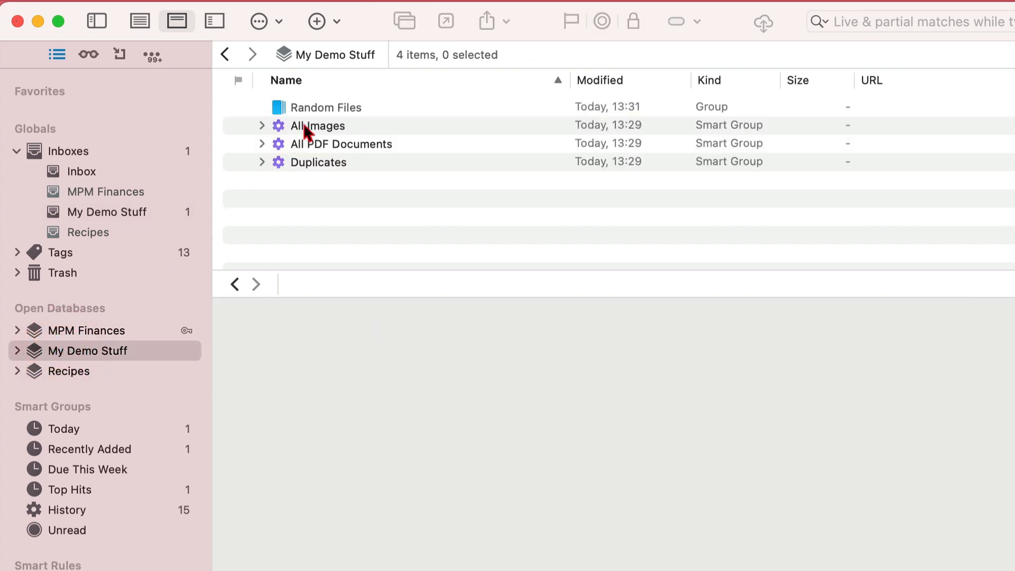
double_click(313, 107)
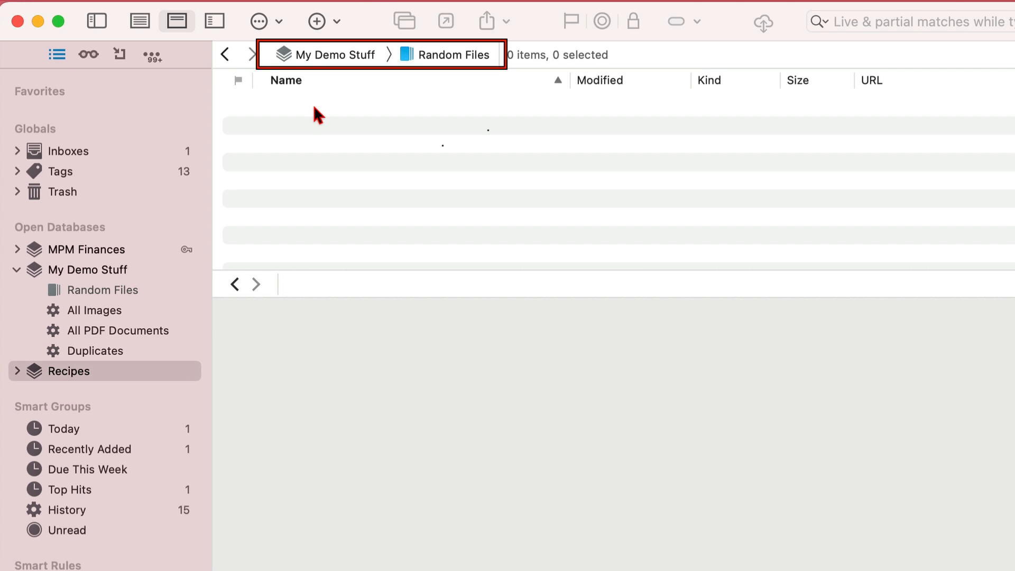
right_click(308, 164)
mouse_move(358, 167)
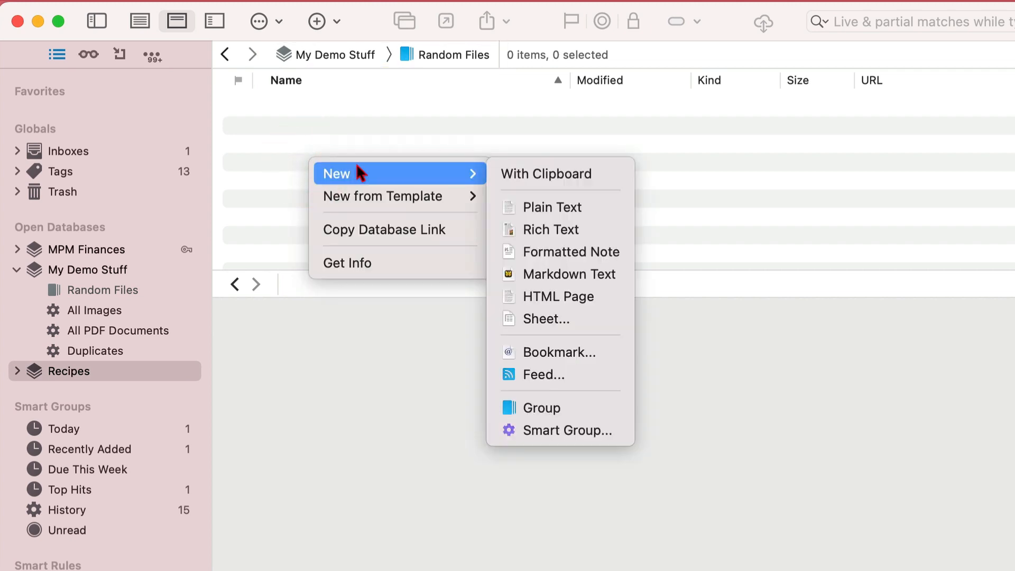
left_click(537, 209)
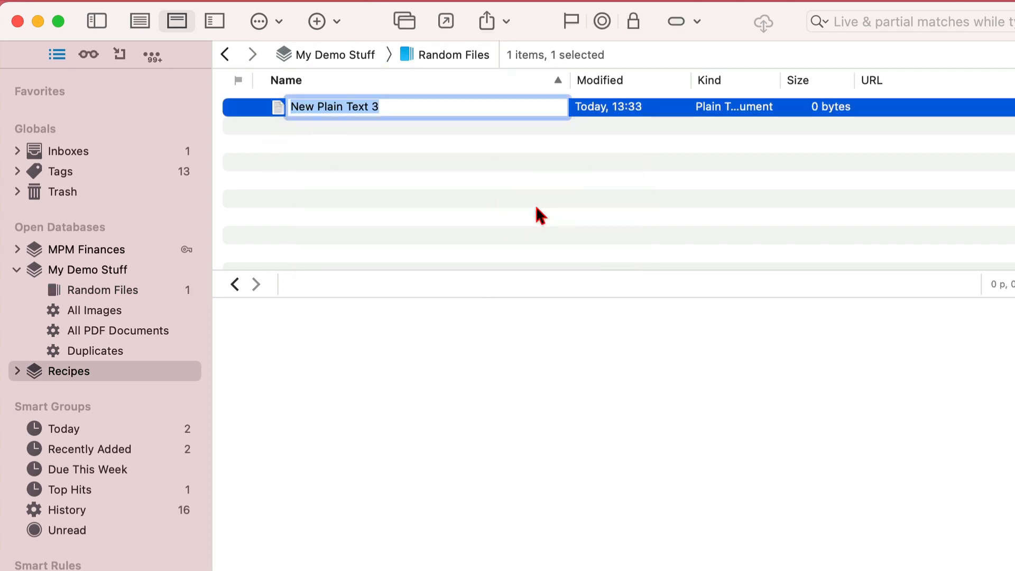
type("Second file")
key("Return")
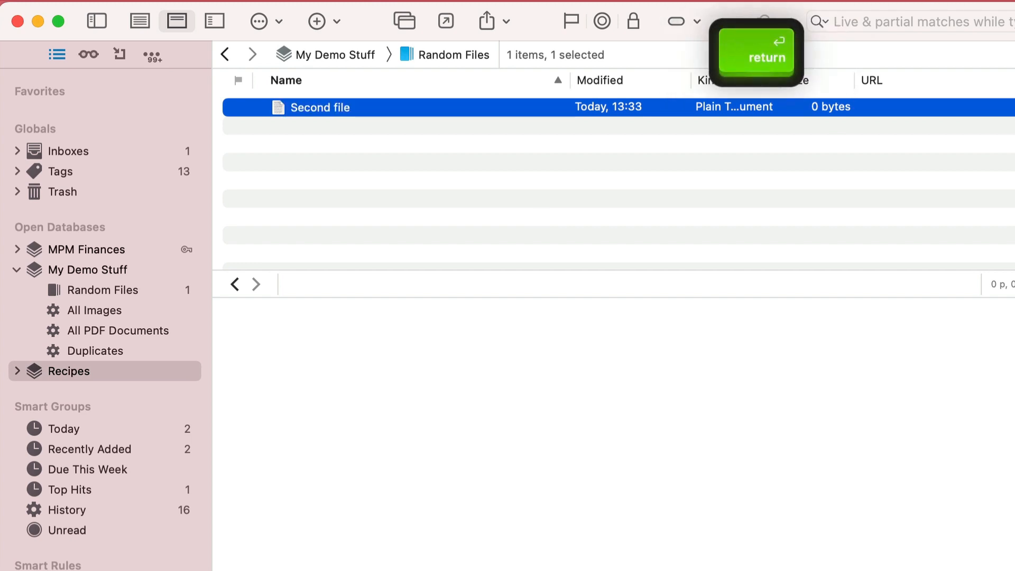
Write "Second file is here" followed by a line break in the new Second file
left_click(394, 343)
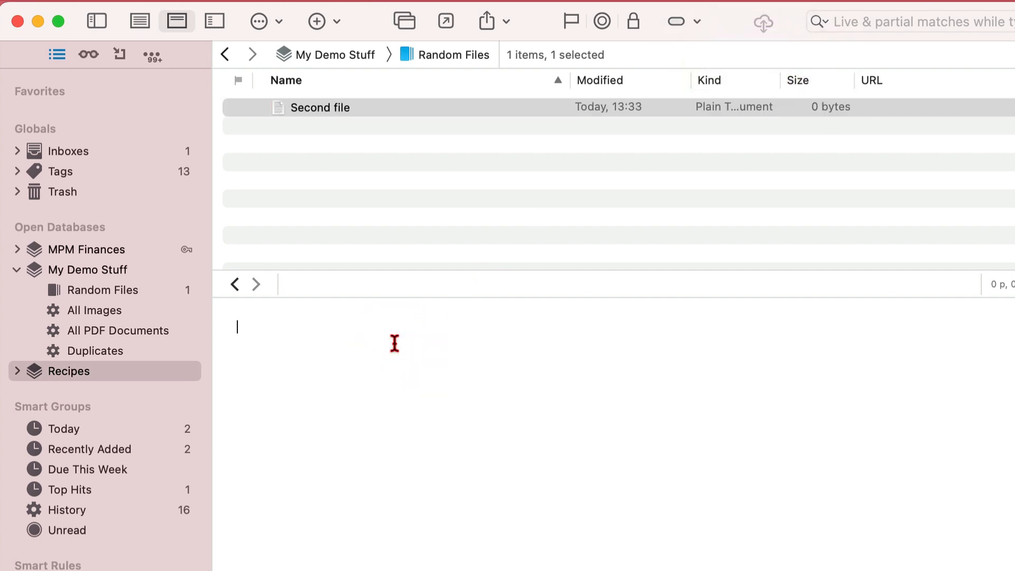
type("Second file is here")
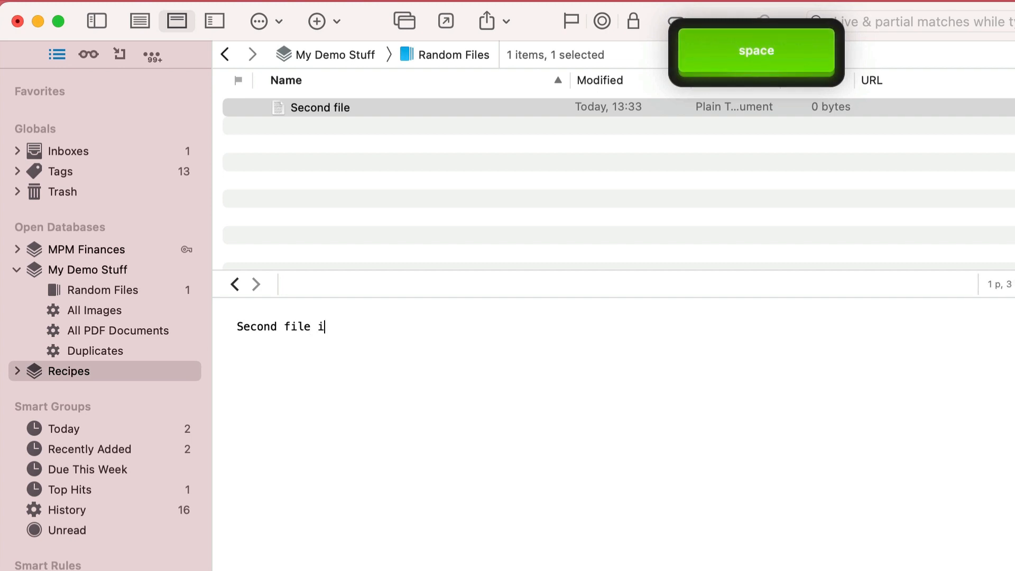
key("Return")
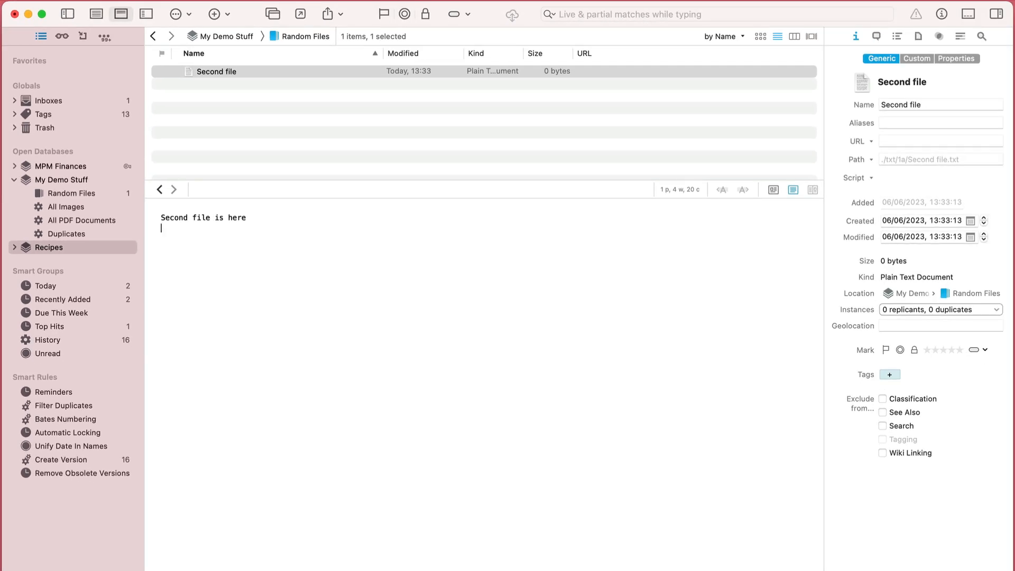
Check the locations of First File and Second file in the Today smart group, and return to the Random Files group
left_click(52, 286)
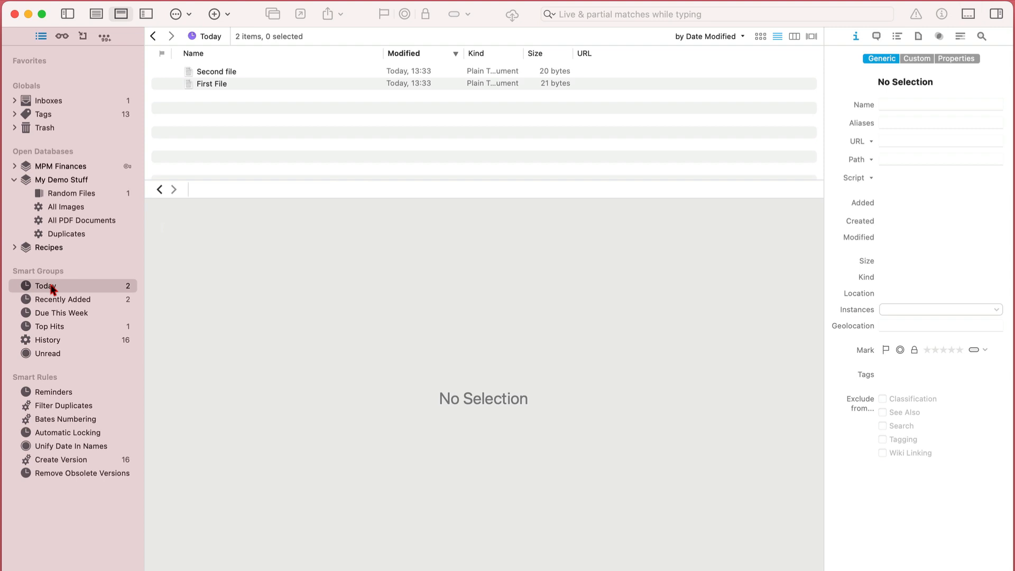
left_click(220, 88)
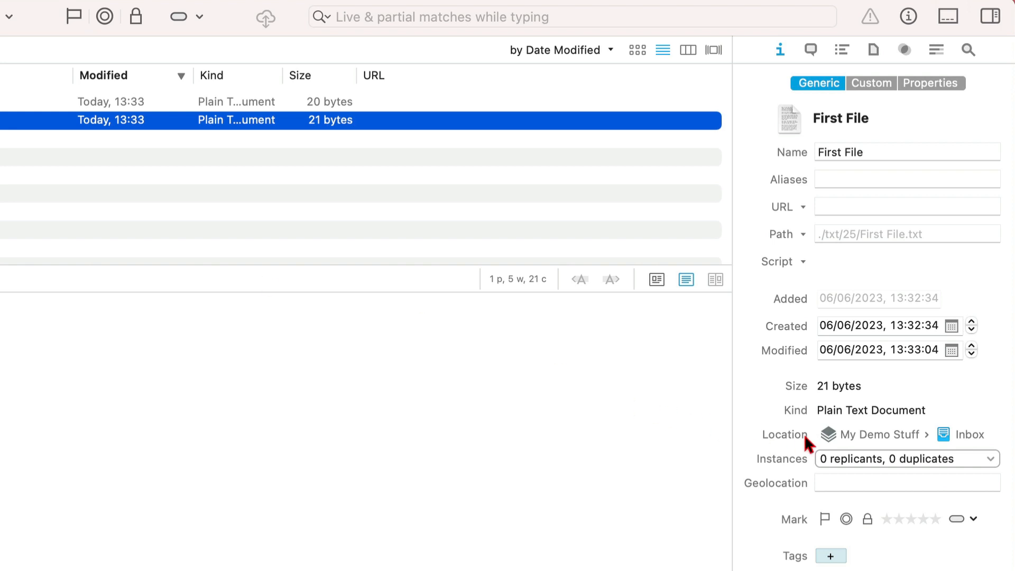
left_click(79, 81)
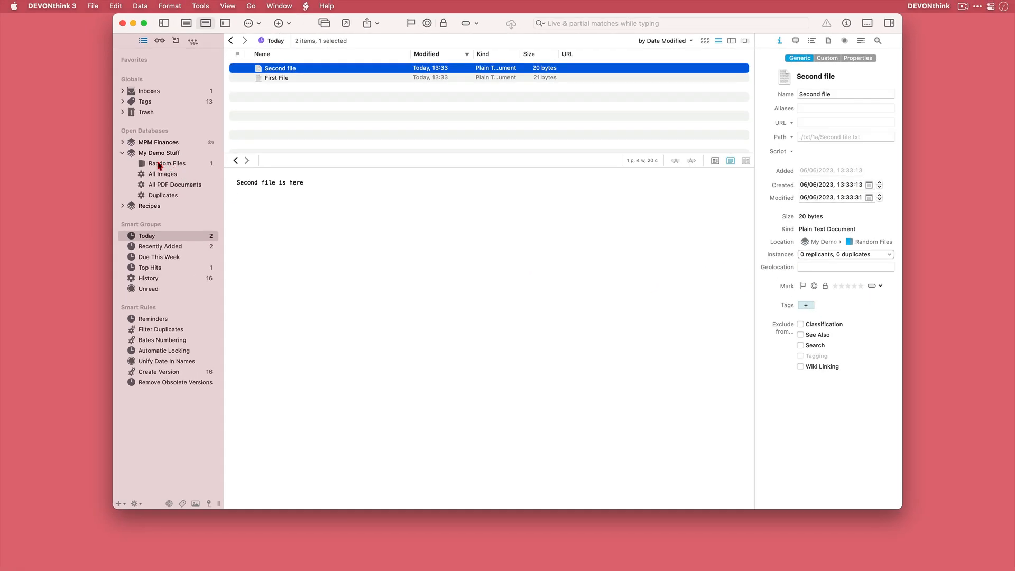
left_click(160, 165)
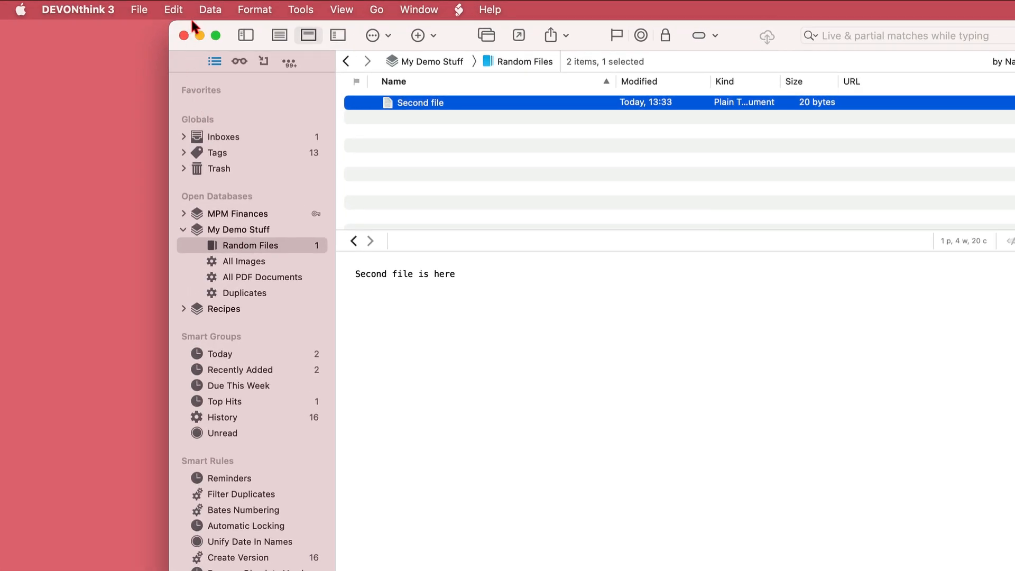
left_click(139, 6)
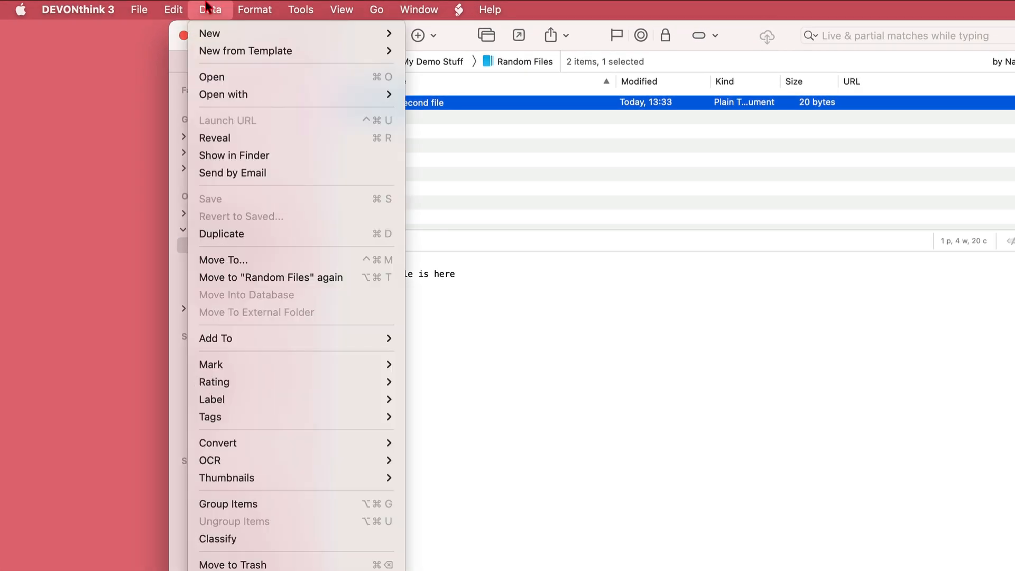
mouse_move(210, 34)
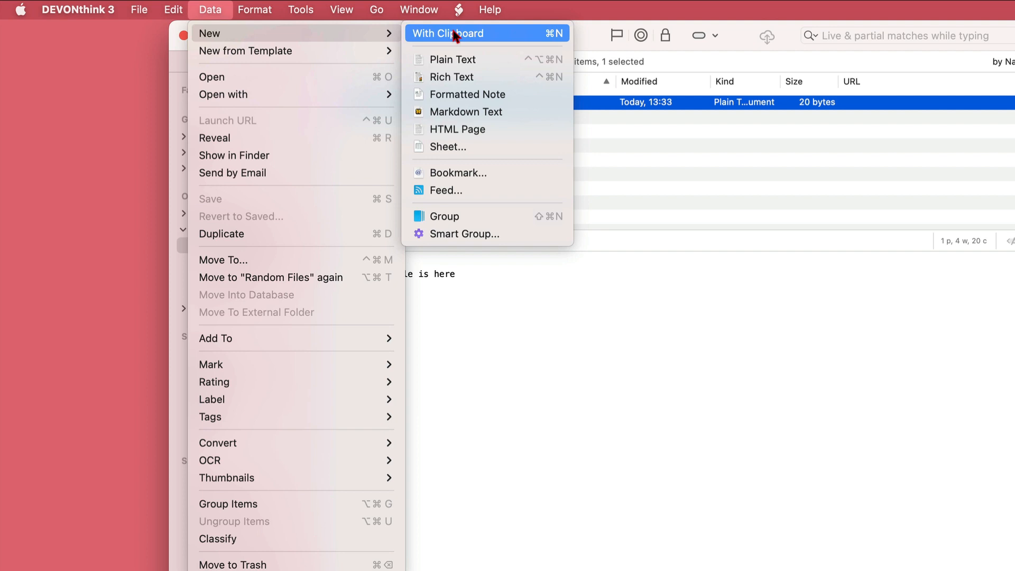
left_click(478, 328)
Add the line "Copied text" below a blank line in Second file and copy that line to the clipboard
left_click(485, 271)
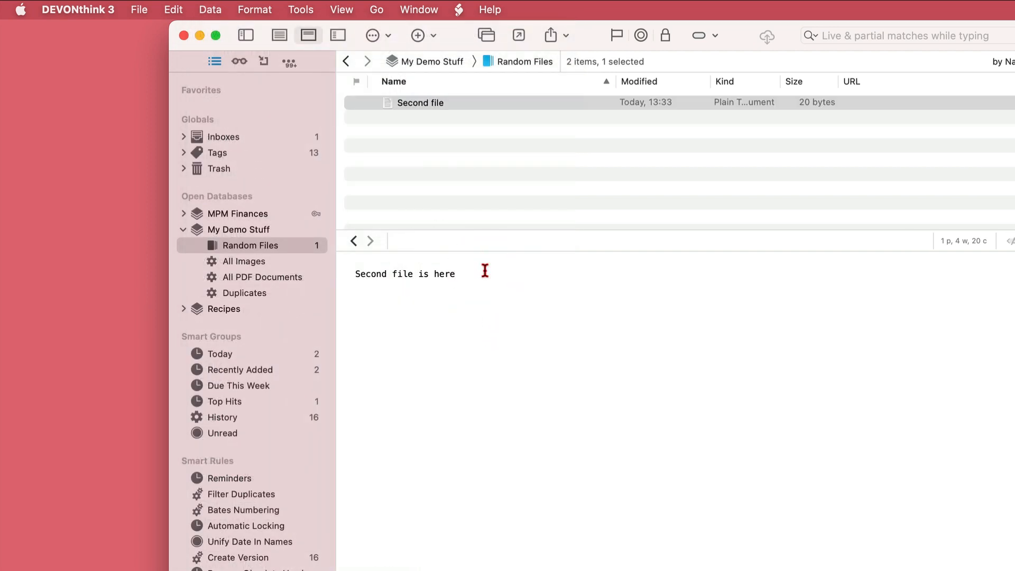
key("Return")
key("Return")
type("Copied text")
triple_click(367, 296)
key("super+c")
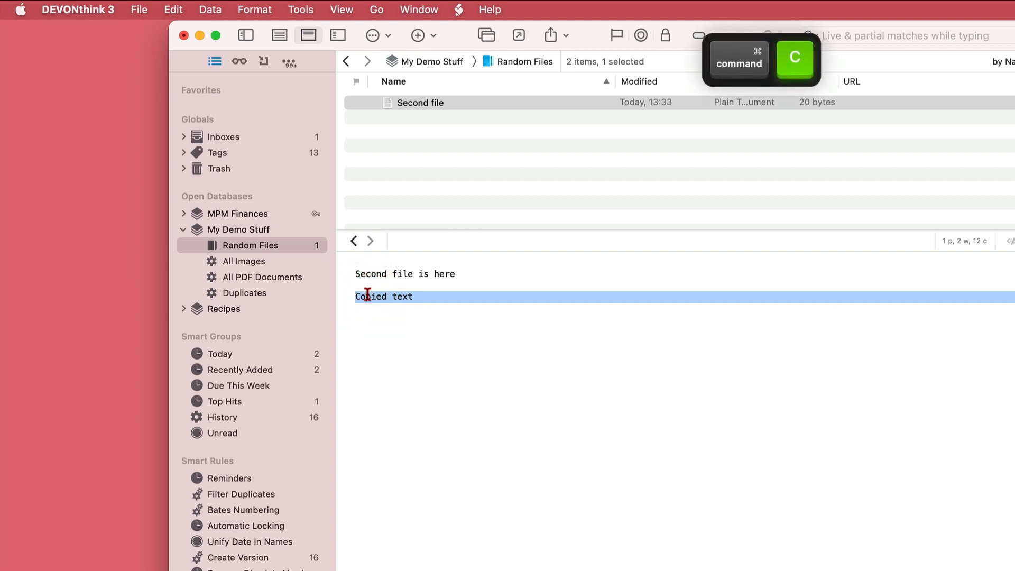
Create a new document from the clipboard contents in Random Files and view it
left_click(214, 11)
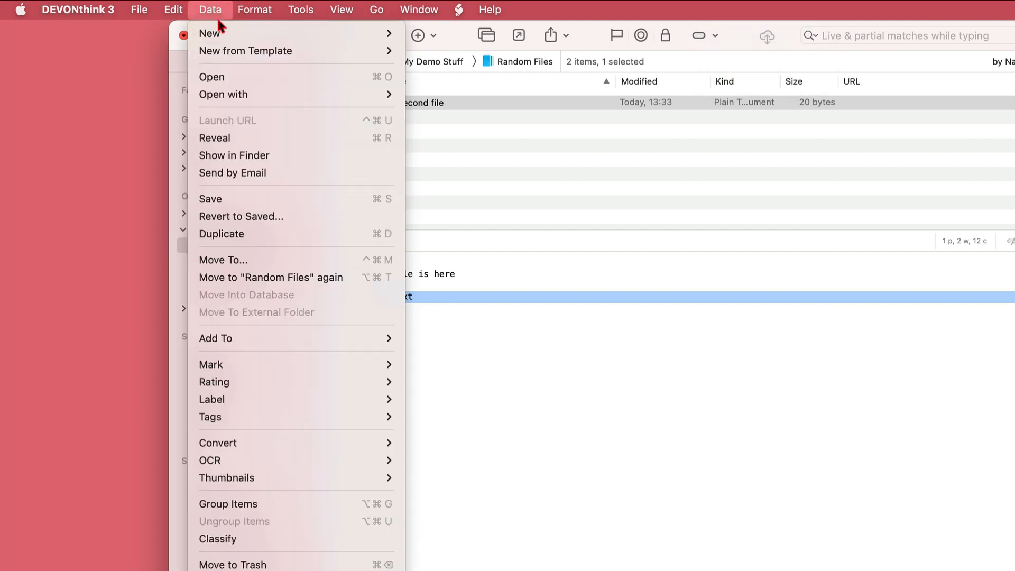
mouse_move(358, 36)
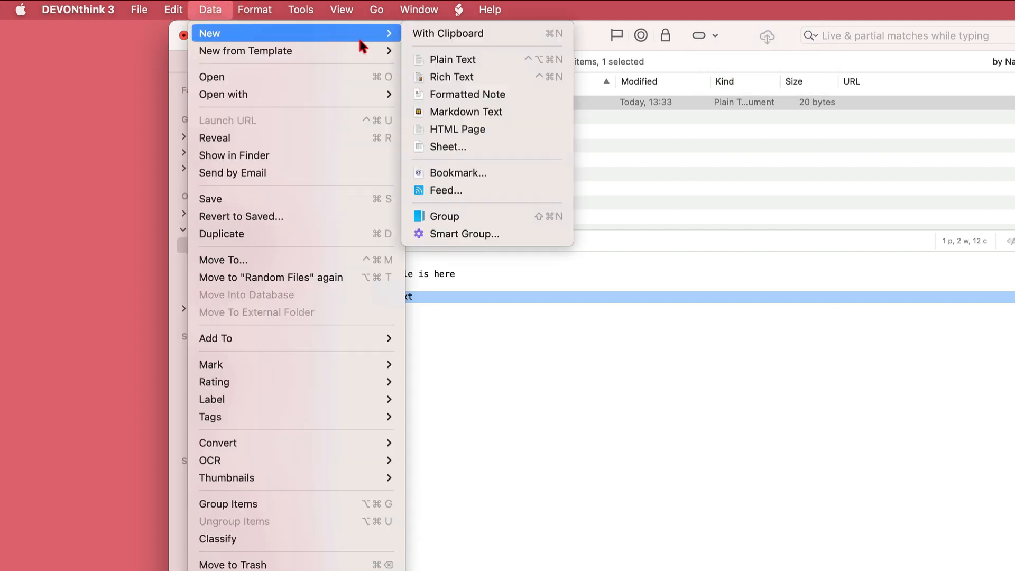
left_click(430, 34)
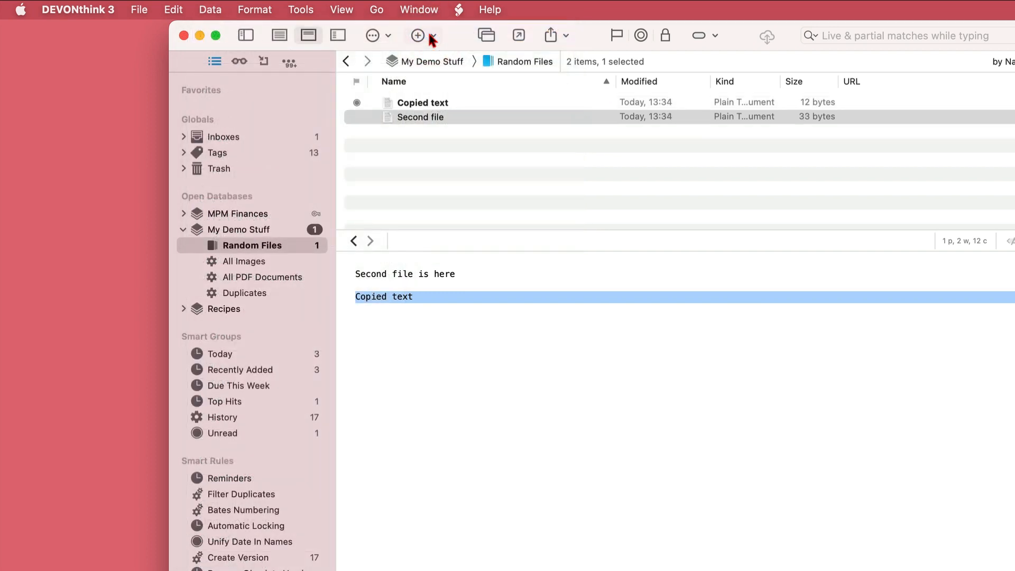
left_click(419, 104)
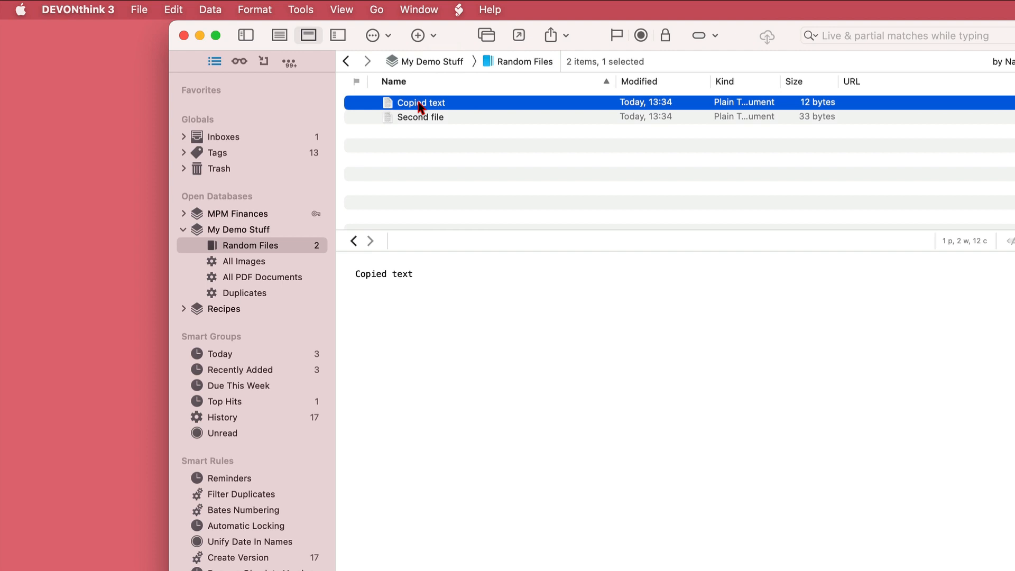
Create a rich text document named "My Rich Text File" in the Random Files group
left_click(424, 160)
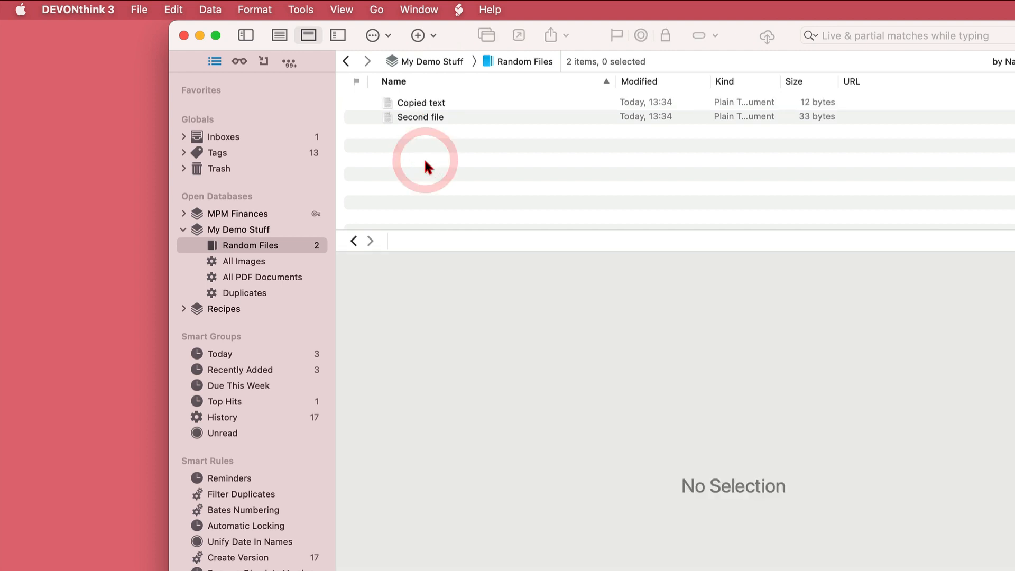
right_click(425, 162)
mouse_move(439, 168)
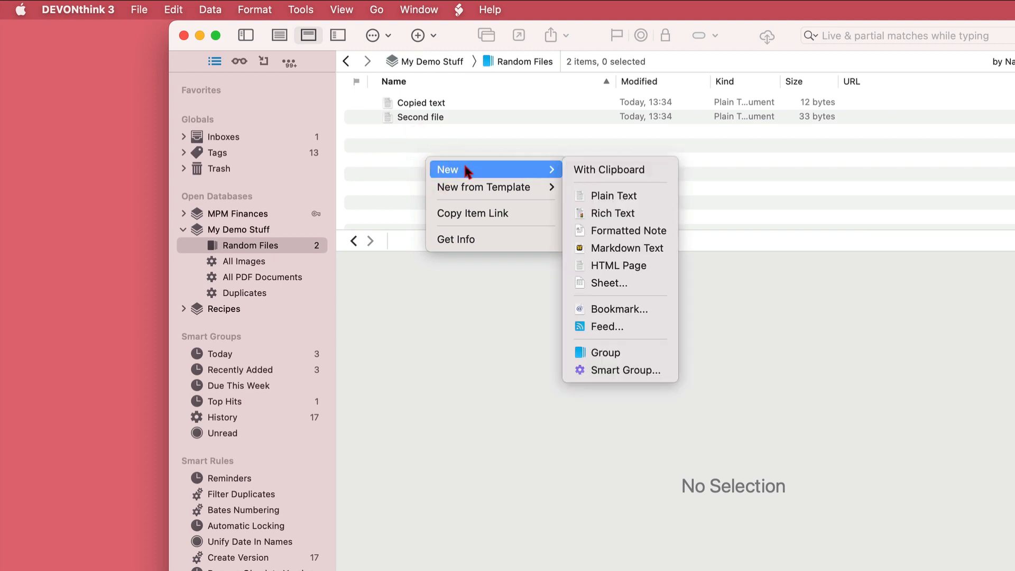
left_click(596, 212)
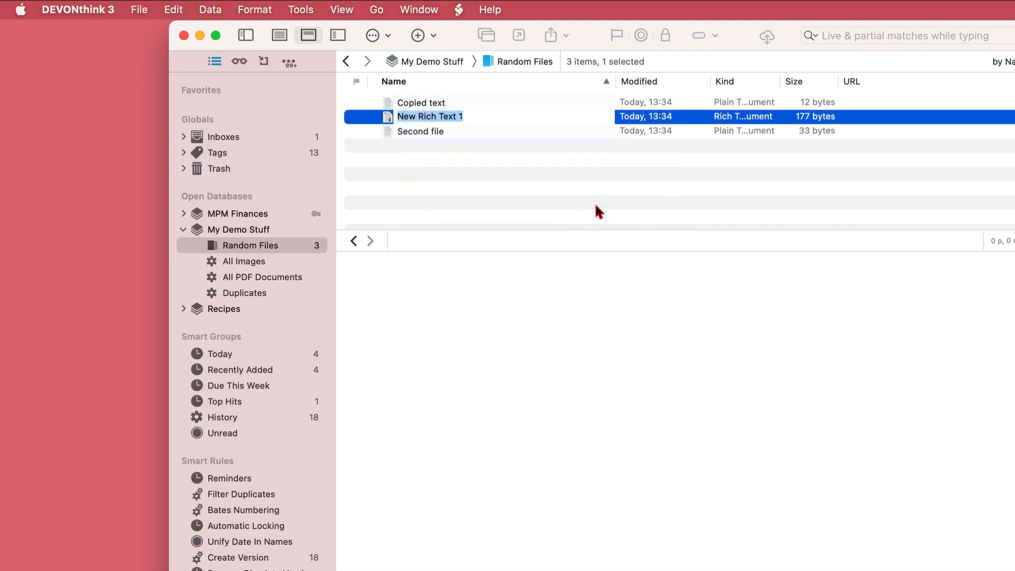
type("My Rich Text File")
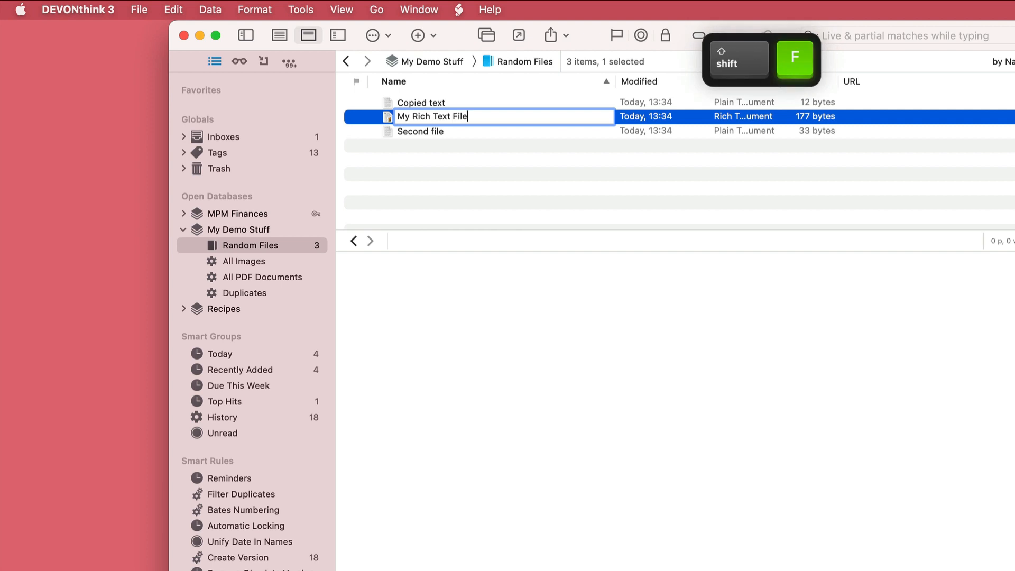
key("Return")
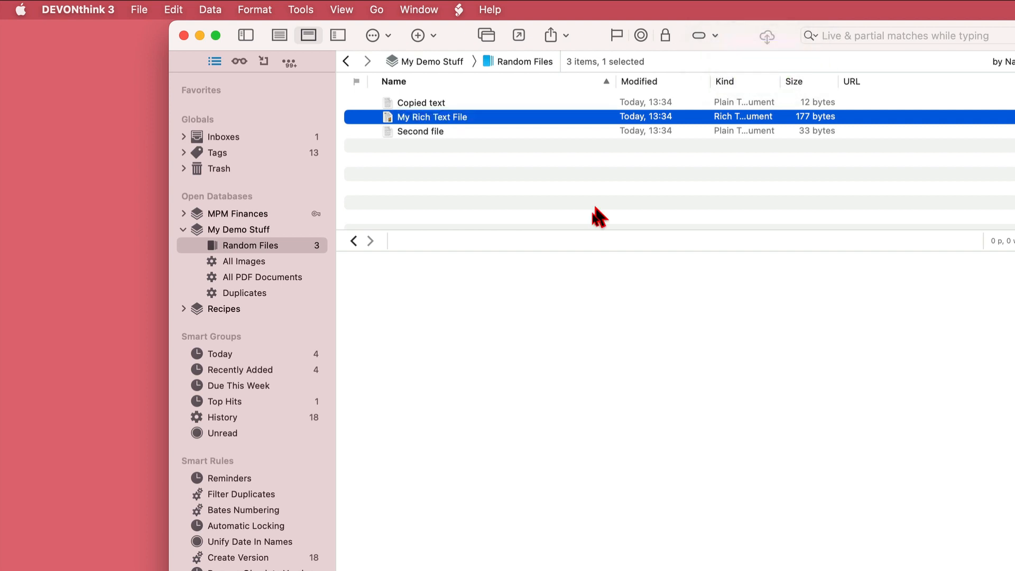
Write "This is a rich text document" as the content of My Rich Text File
left_click(461, 361)
type("This is a rich text document")
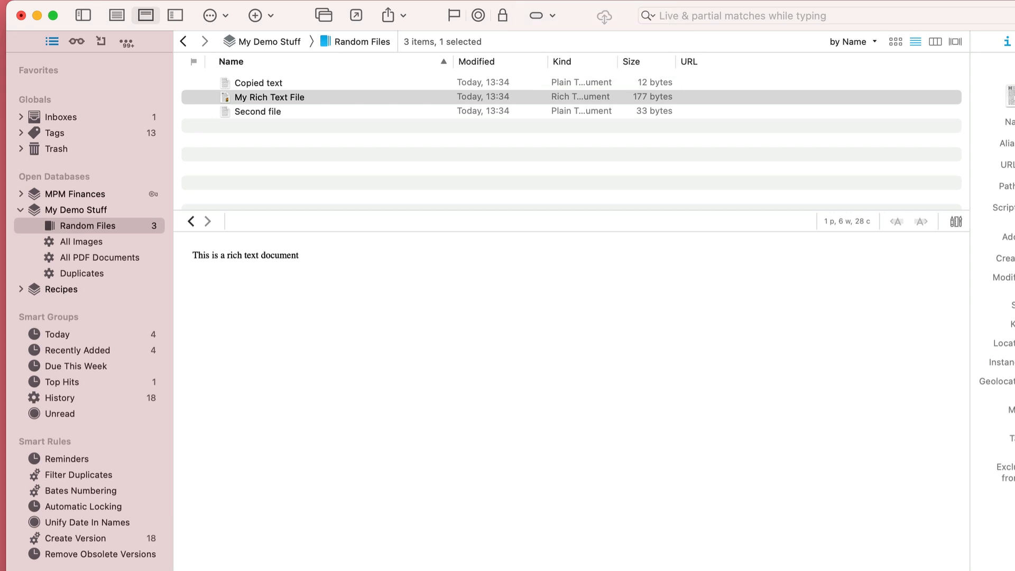
Show the formatting bar, make "document" bold and colour "This" red in My Rich Text File
left_click(954, 221)
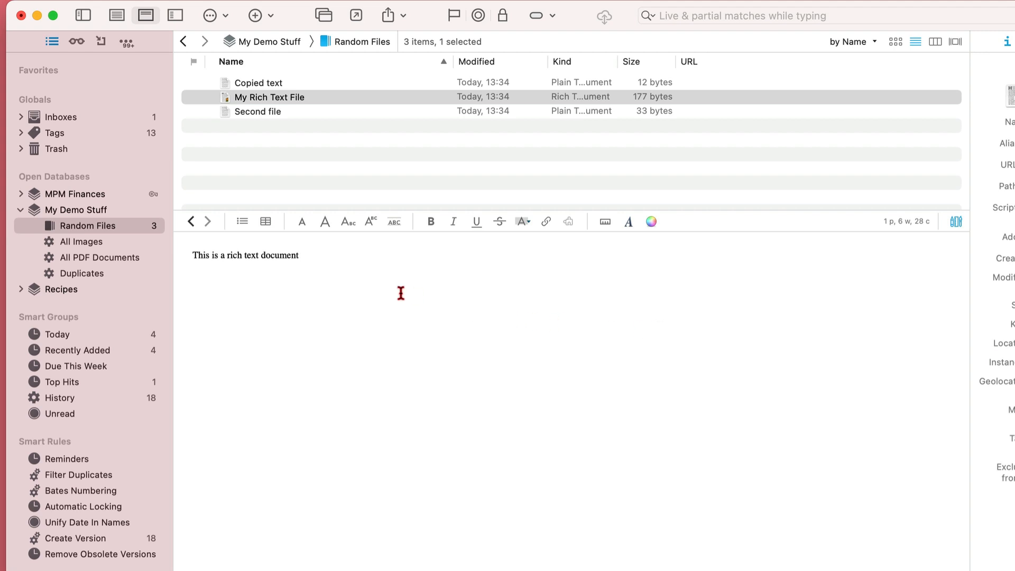
double_click(279, 255)
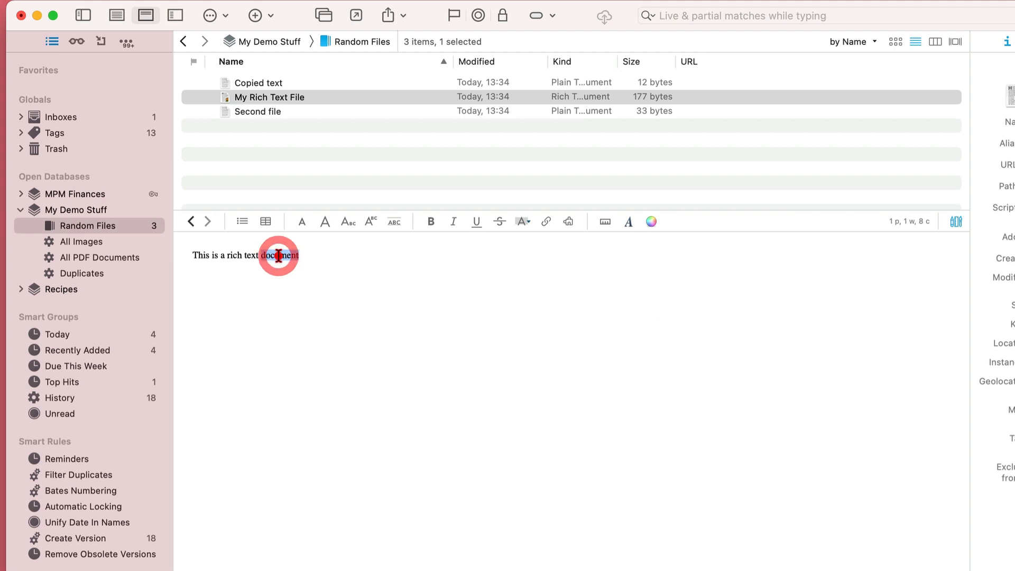
left_click(431, 221)
left_click(201, 256)
double_click(200, 256)
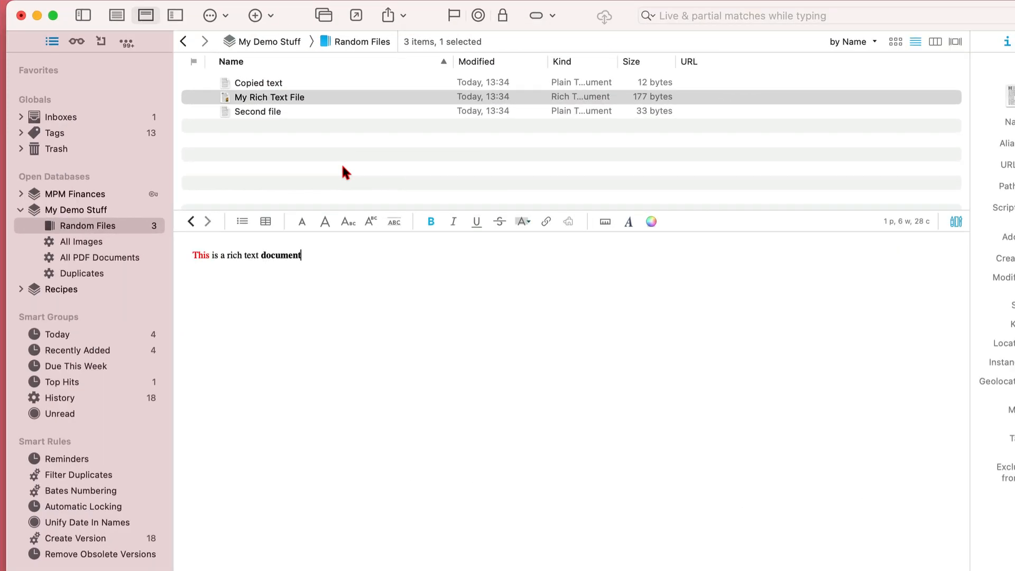
Create a formatted note named "My Formatted Note" in the Random Files group
right_click(343, 167)
mouse_move(365, 174)
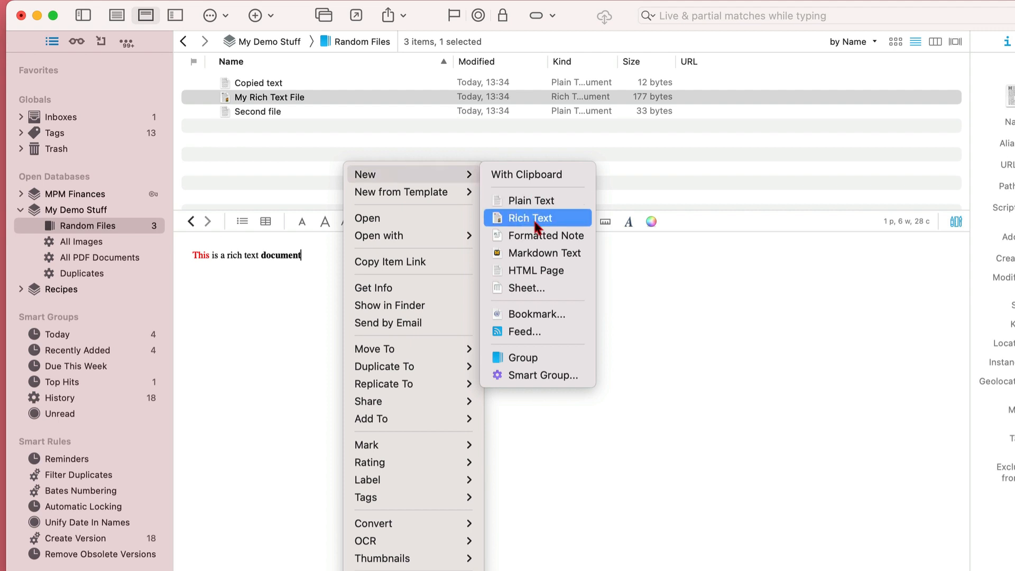
left_click(535, 235)
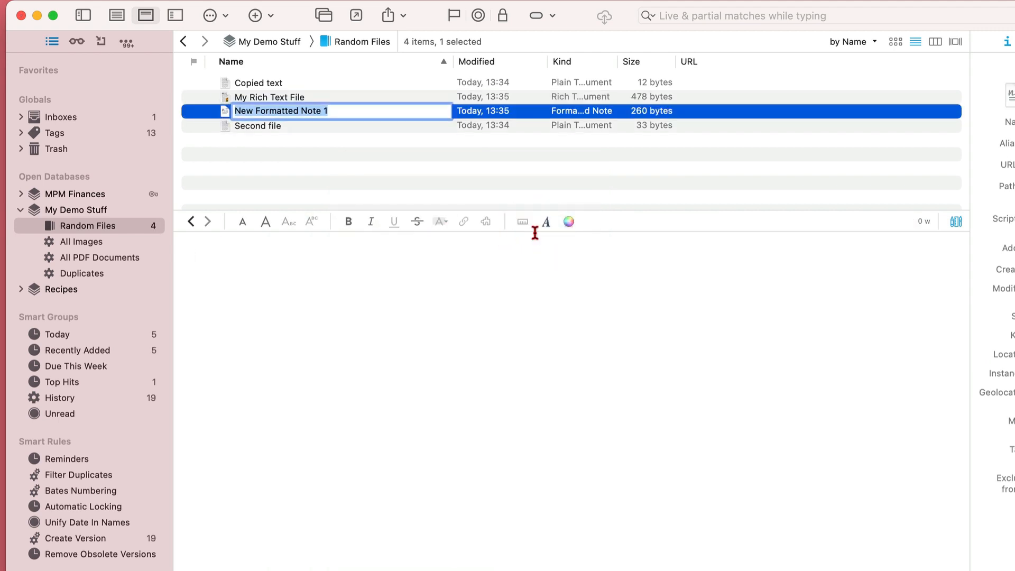
type("My Formatted Note")
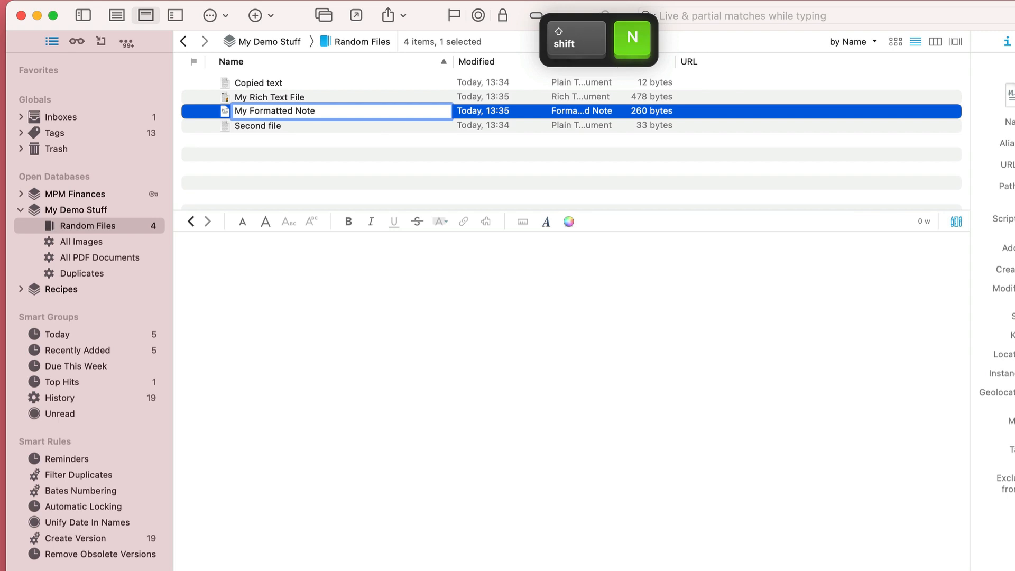
key("Return")
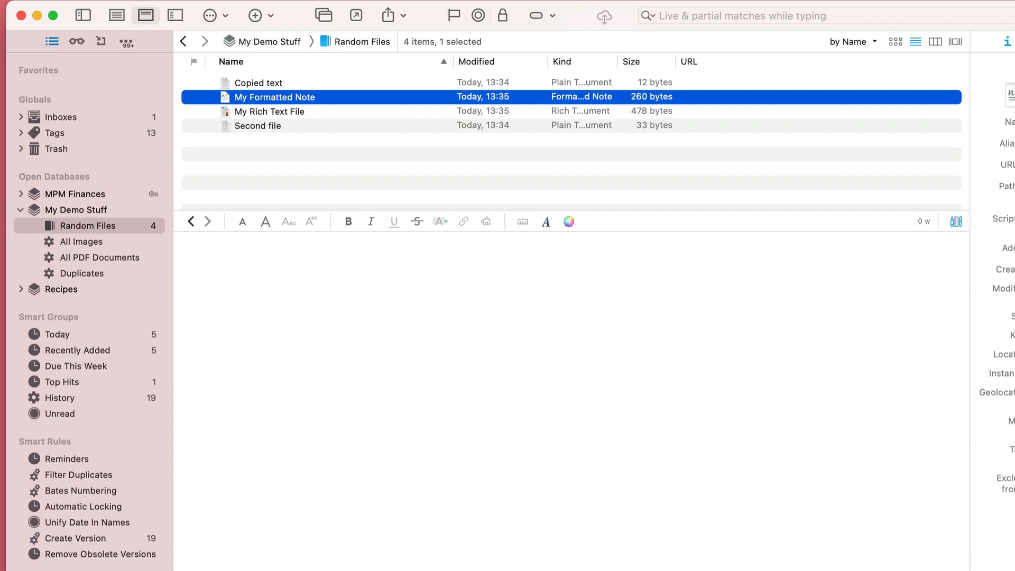
Compare the editing options of My Formatted Note with those of My Rich Text File and return to the note
left_click(461, 346)
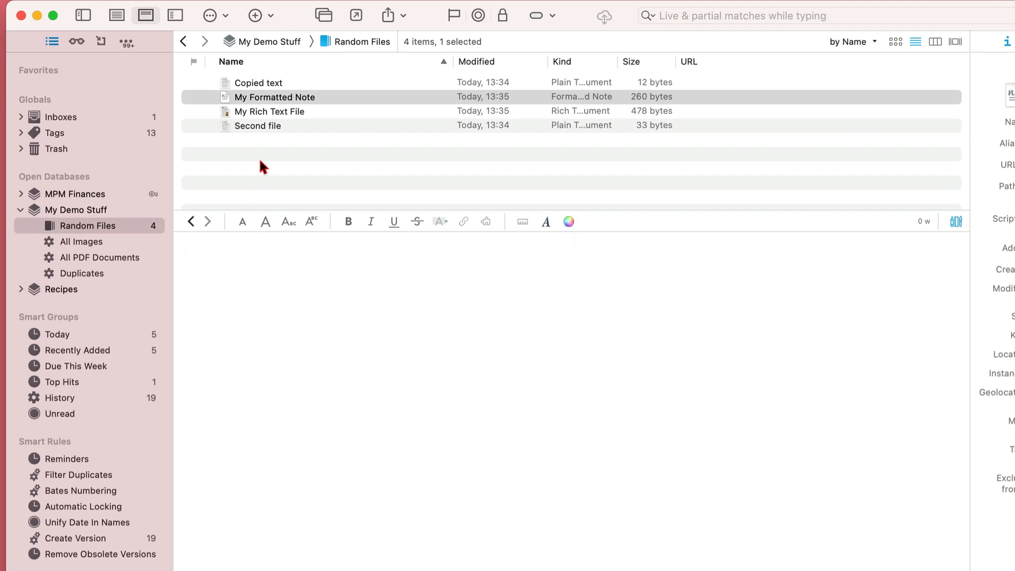
left_click(269, 111)
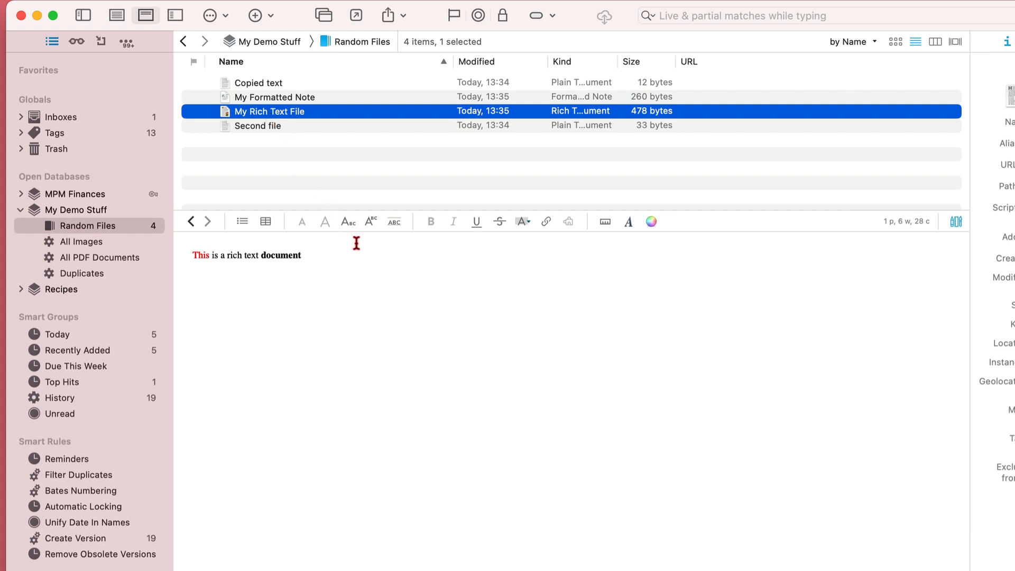
left_click(281, 99)
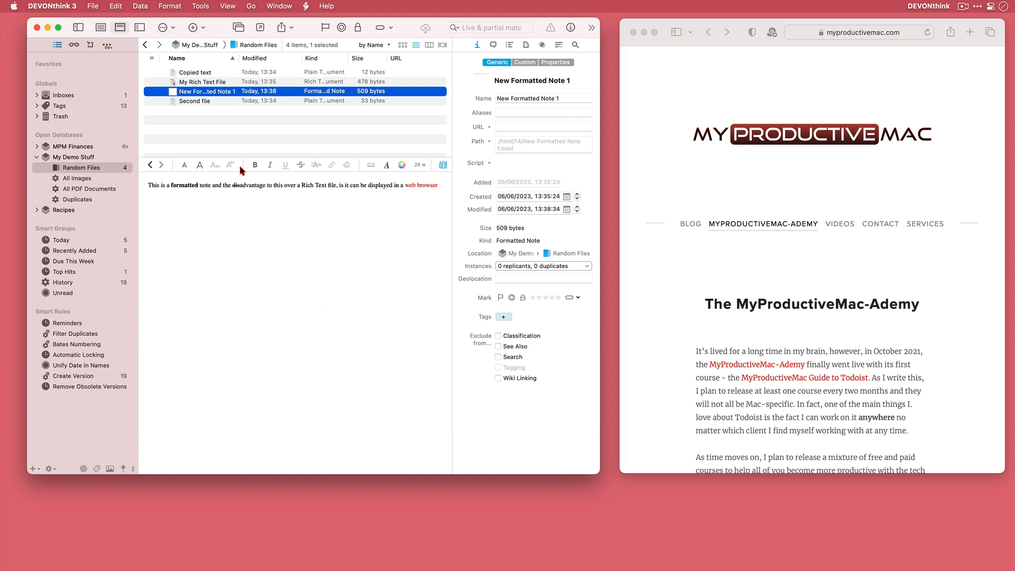
Display the formatted note in the Safari window, and try displaying My Rich Text File there the same way
left_click_drag(172, 92, 663, 147)
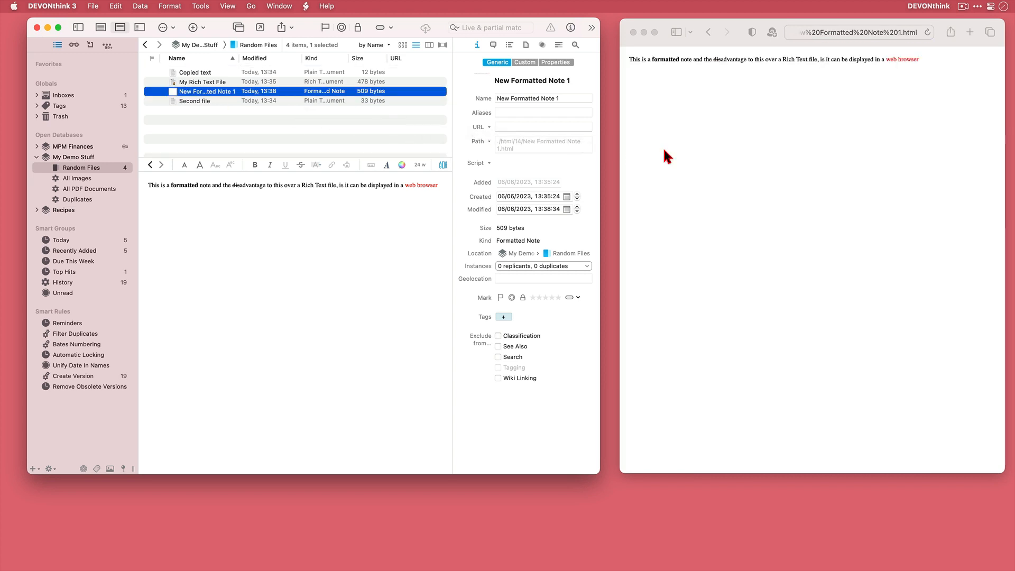
left_click(709, 32)
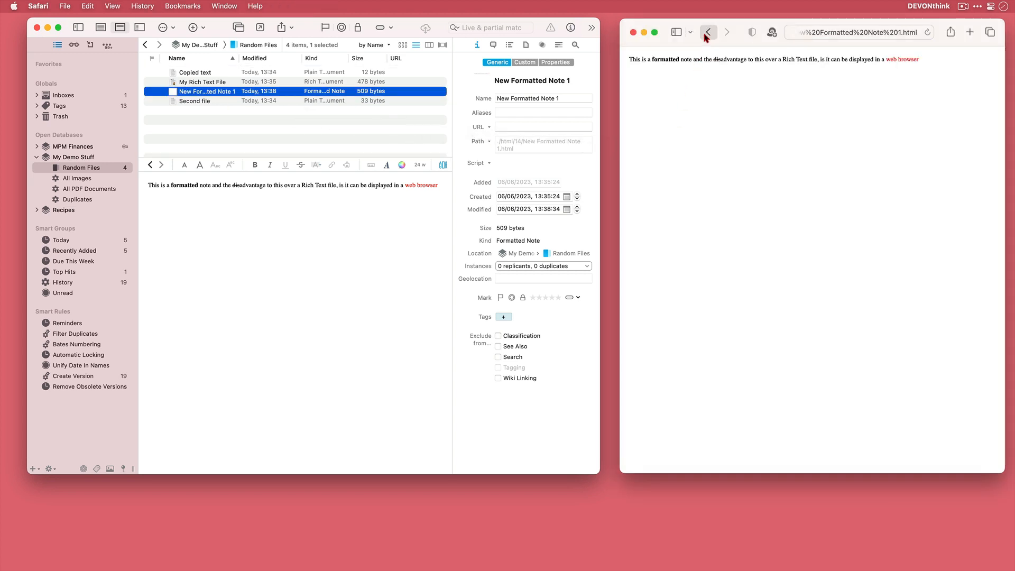
left_click_drag(190, 82, 708, 98)
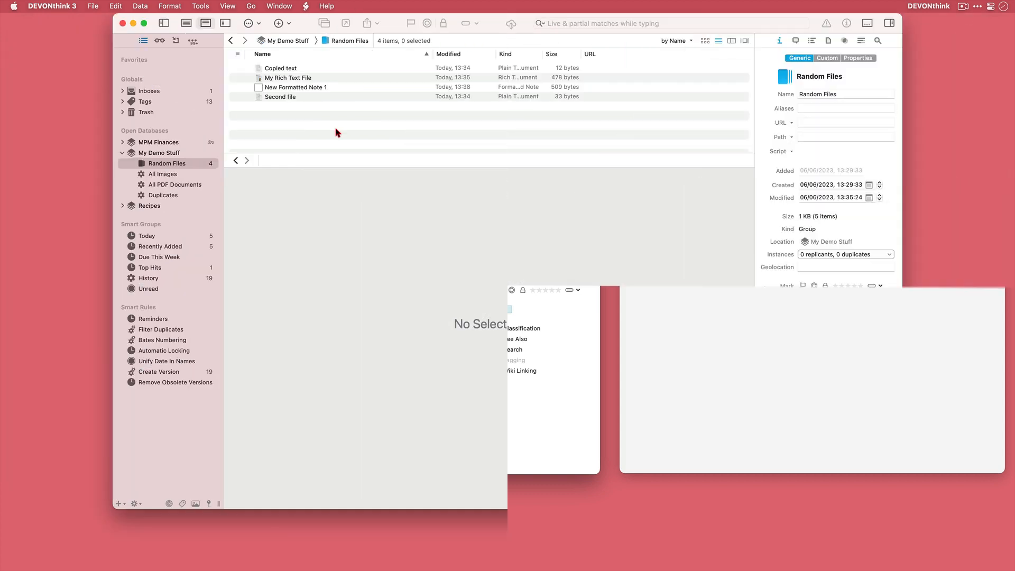
Create a Markdown text document named "My Markdown File" in the Random Files group
right_click(336, 129)
mouse_move(357, 136)
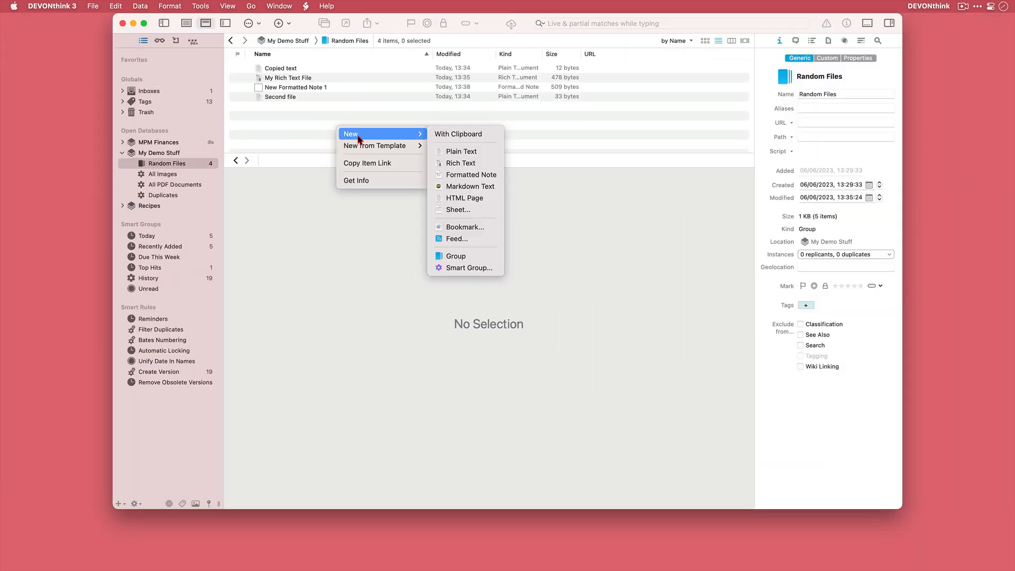
left_click(467, 186)
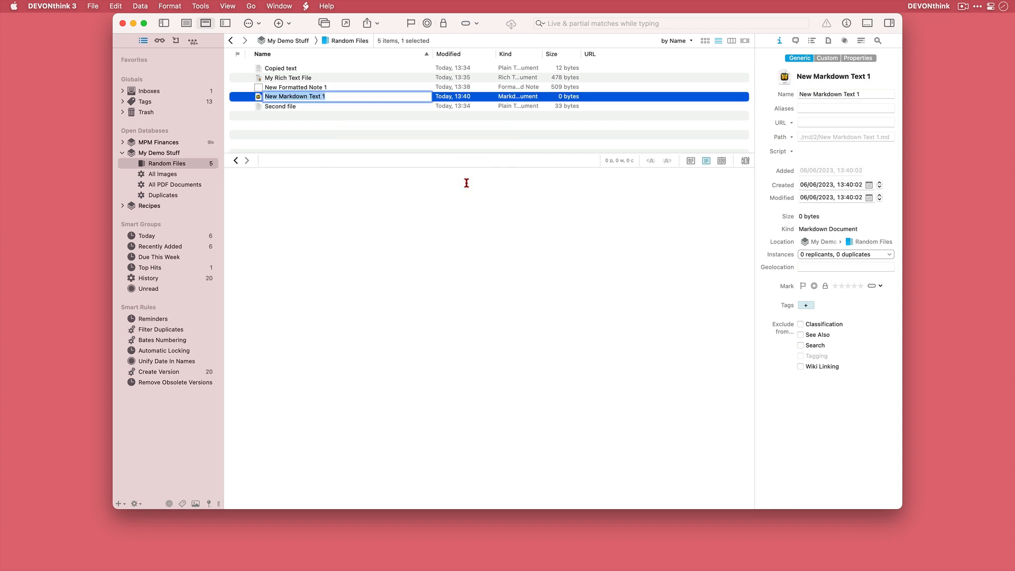
type("My Markdown File")
Write the bold Markdown line "**this is bold**" in My Markdown File
left_click(280, 185)
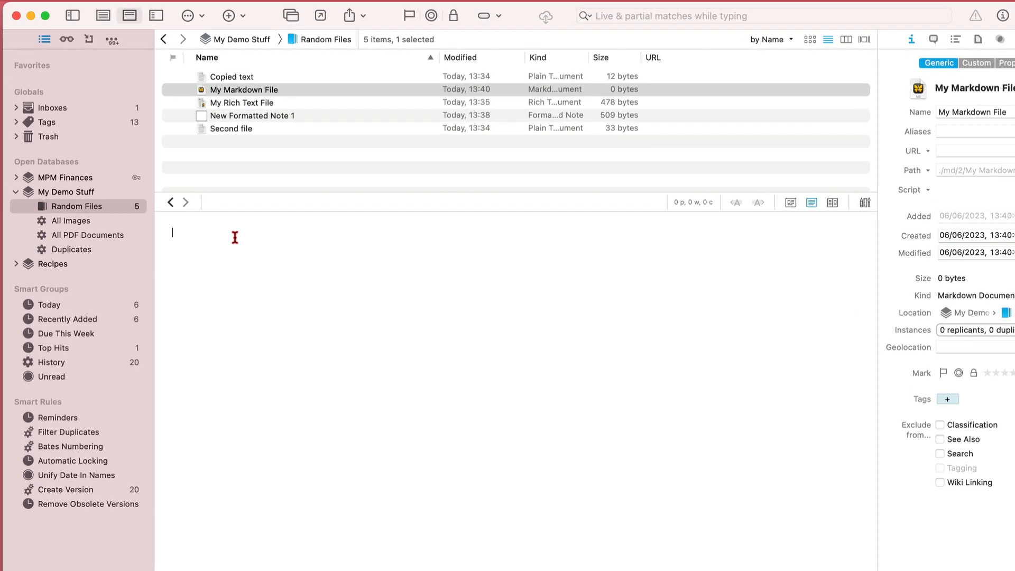
type("**this is ")
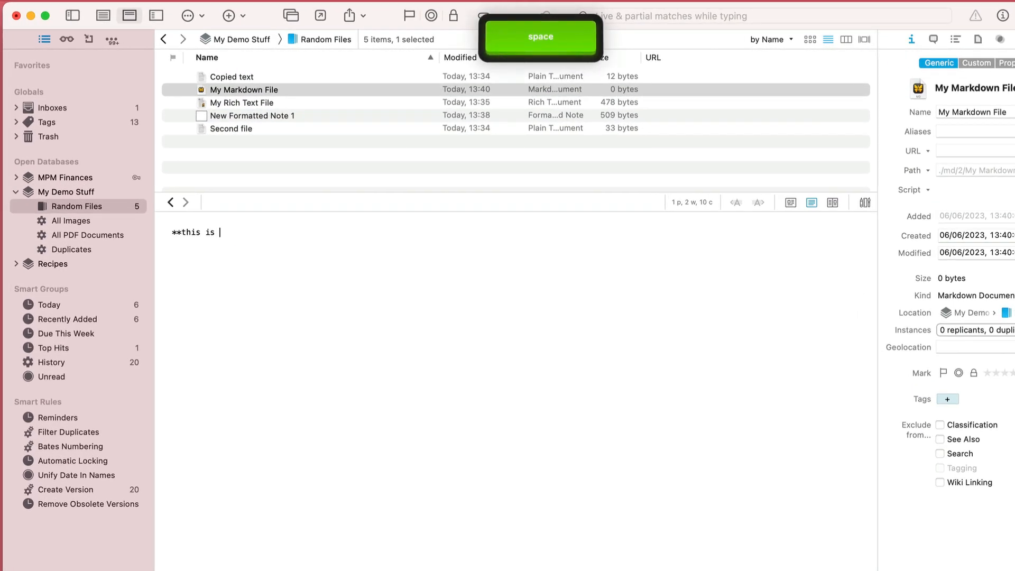
type("bold**")
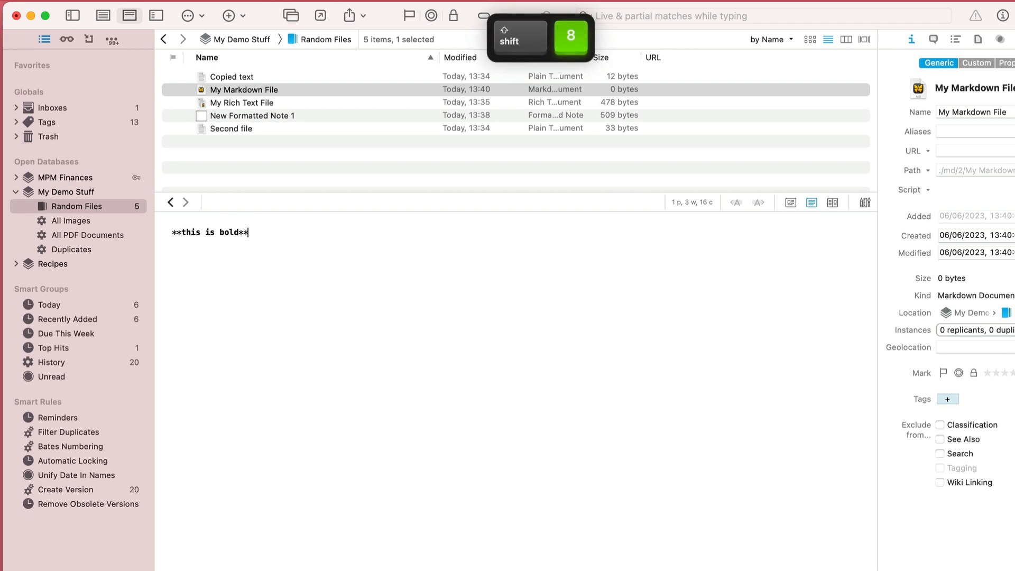
key("Return")
key("Return")
type("[")
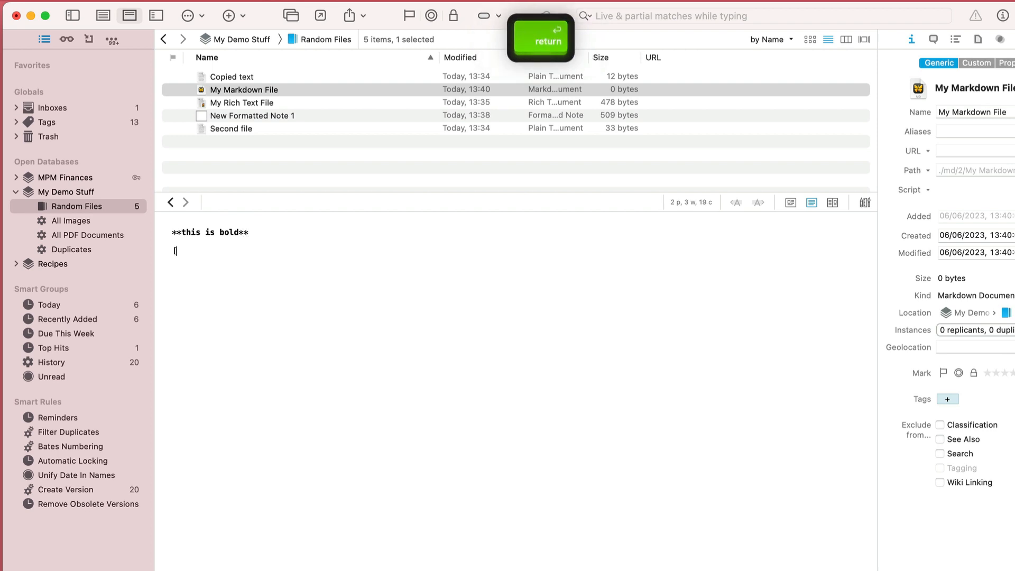
type("My We")
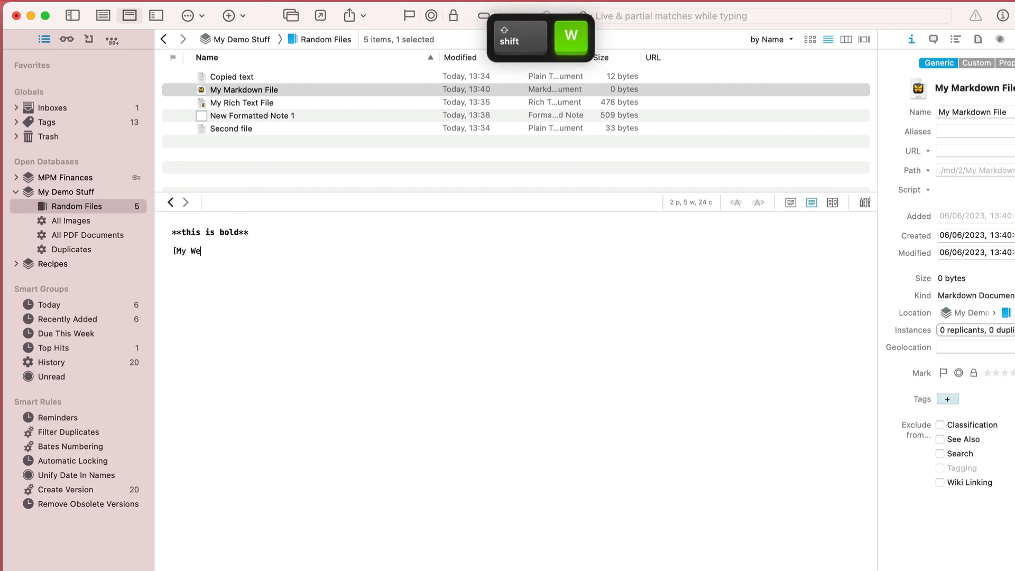
type("bsite](http")
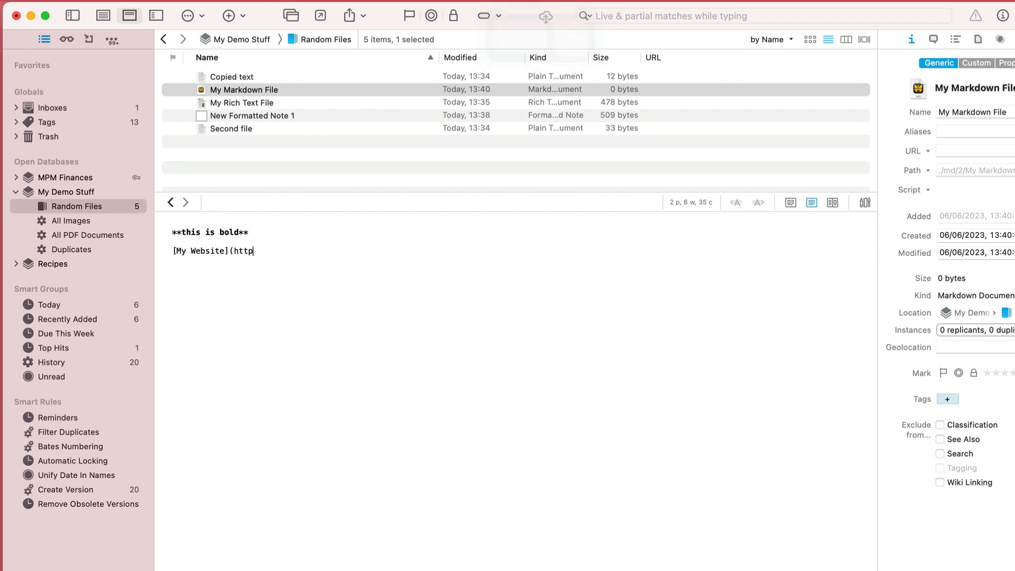
type("s://myproductivemac.com)")
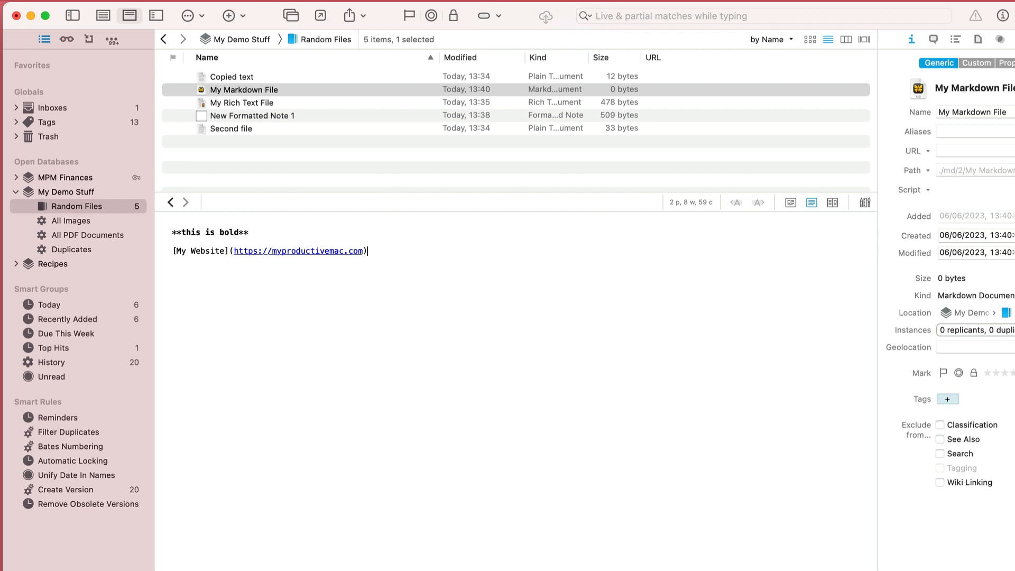
View My Markdown File as a rendered preview, as source, and with source and preview side by side
left_click(790, 203)
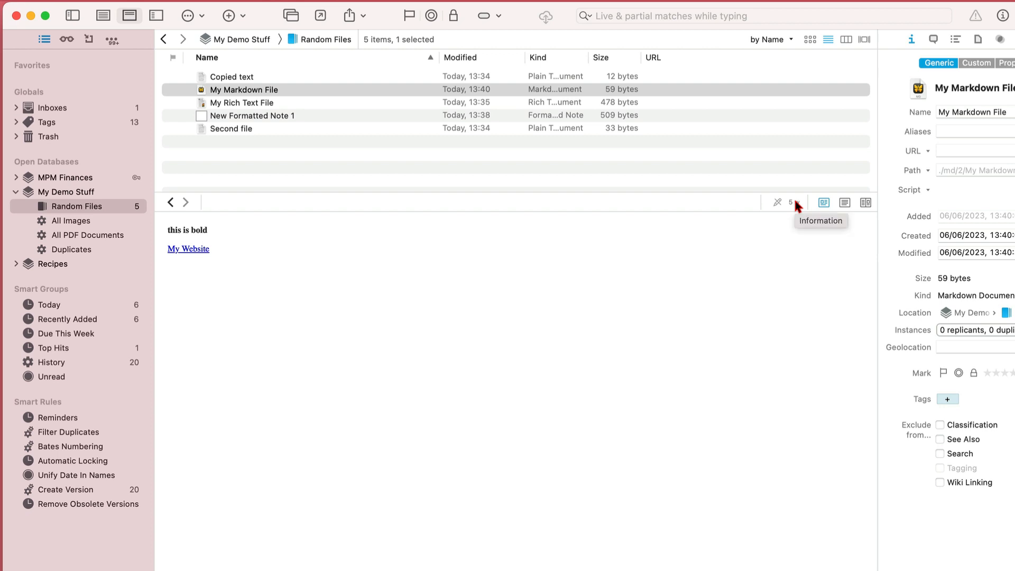
left_click(844, 203)
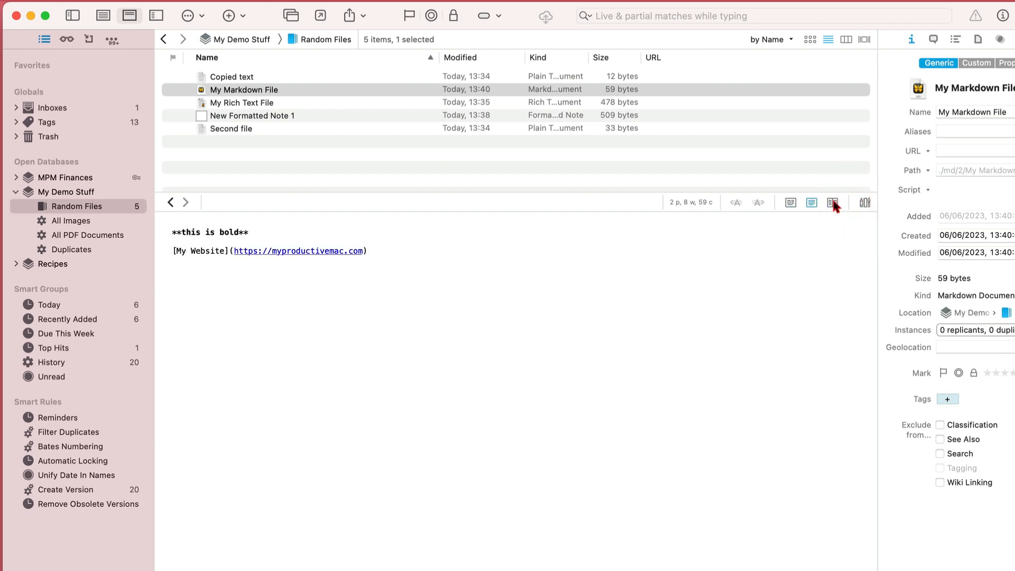
left_click(833, 203)
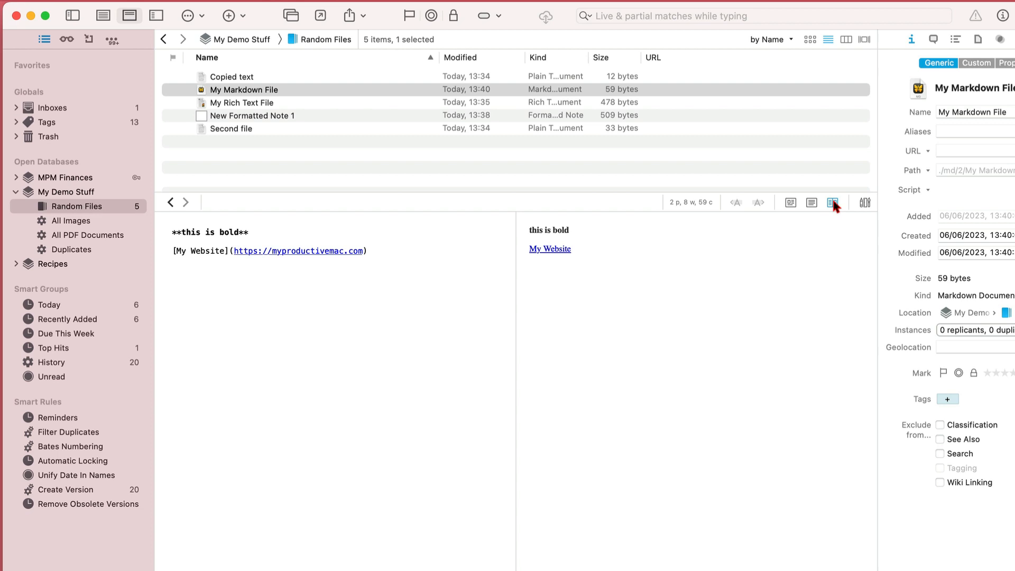
Create an HTML page in the Random Files group
left_click(207, 181)
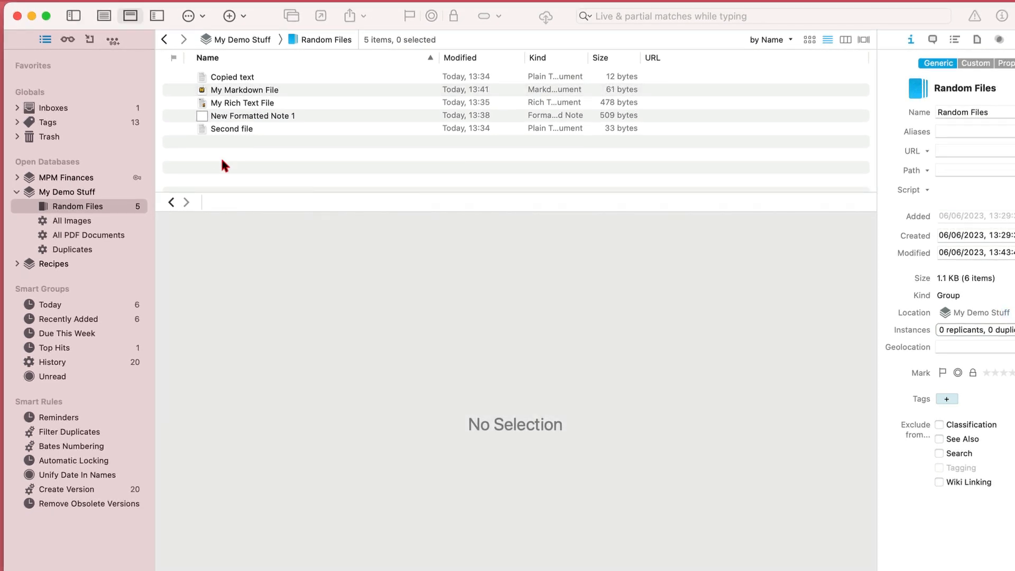
right_click(225, 166)
mouse_move(270, 166)
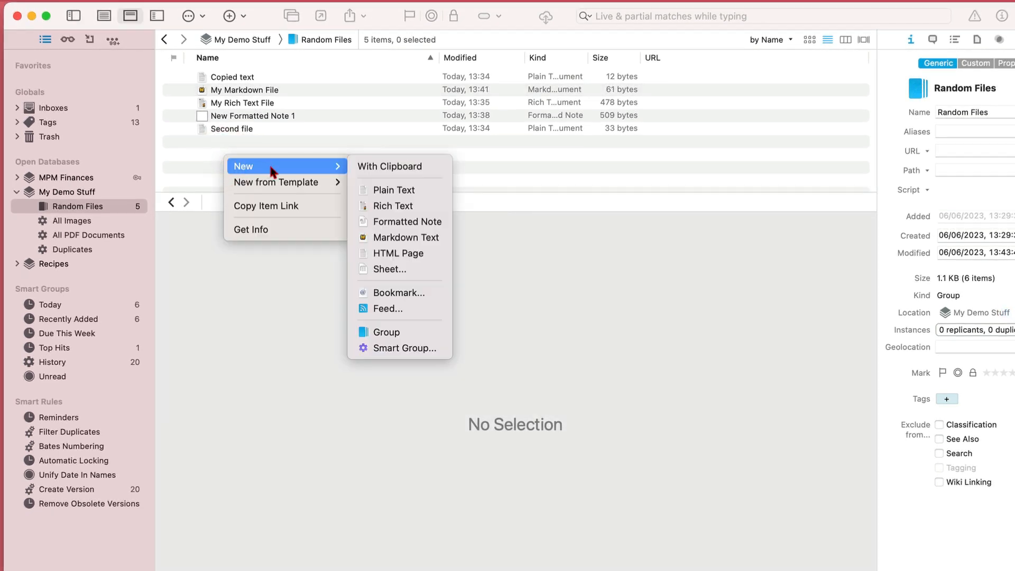
left_click(400, 254)
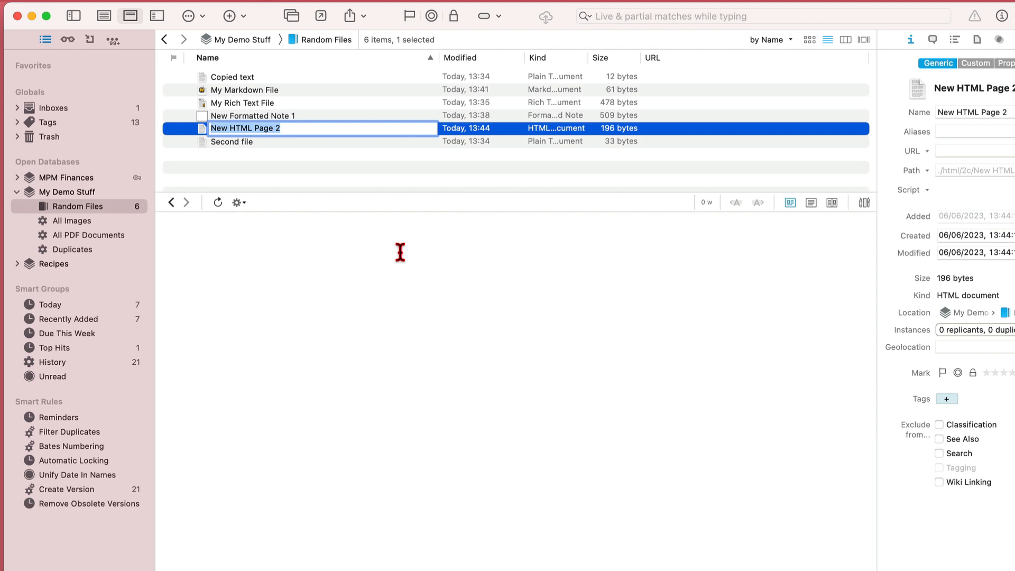
Enter HTML source with the heading "My First Heading" and the paragraph "My first paragraph.", and preview the rendered page
left_click(359, 275)
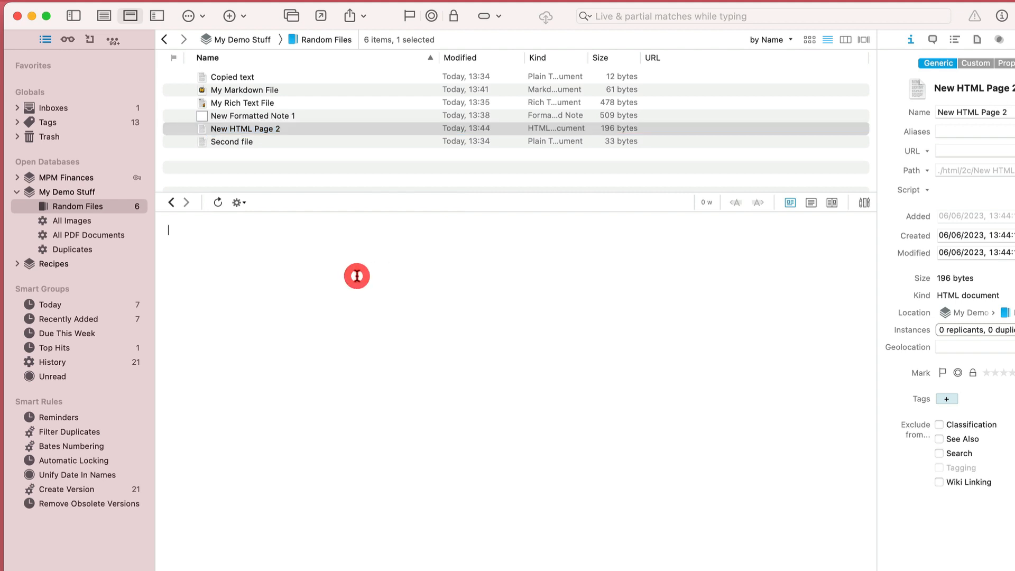
left_click(810, 204)
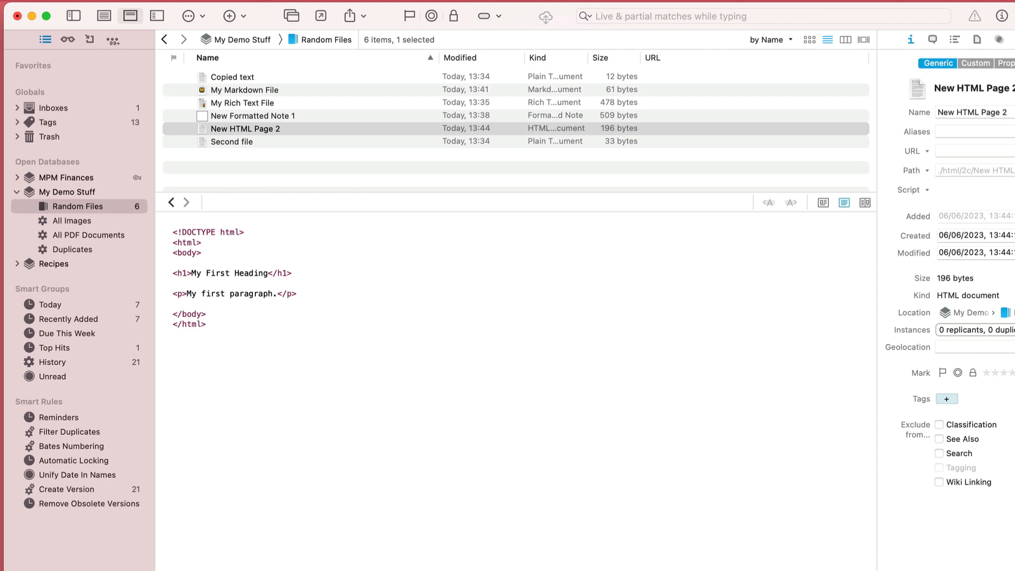
left_click(824, 202)
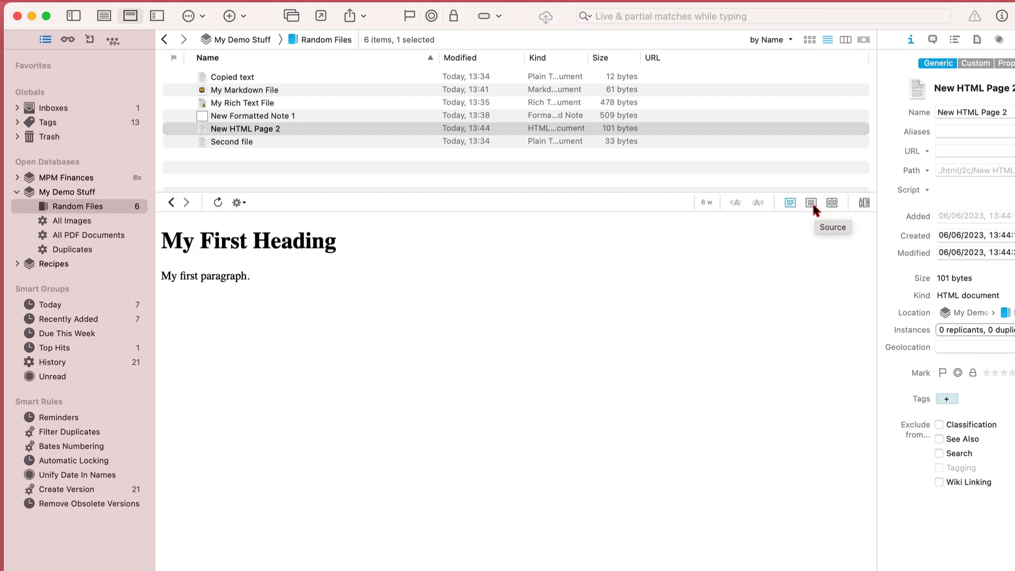
Delete all the HTML source from the new page
left_click(813, 205)
left_click(368, 338)
key("super+a")
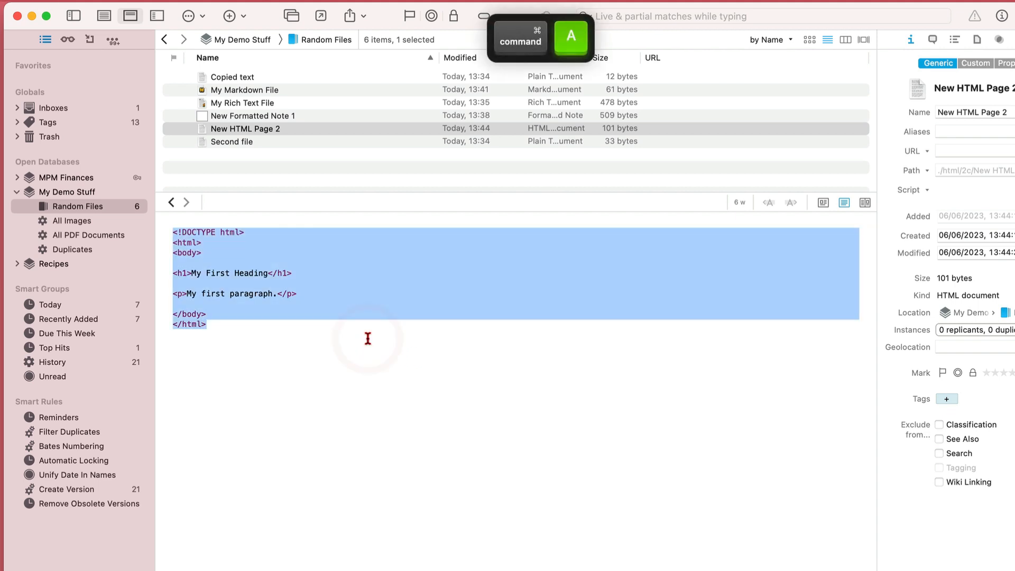
key("BackSpace")
Write "I WANT IT TO LOOK LIKE THIS" directly in the HTML page's rendered view
left_click(823, 202)
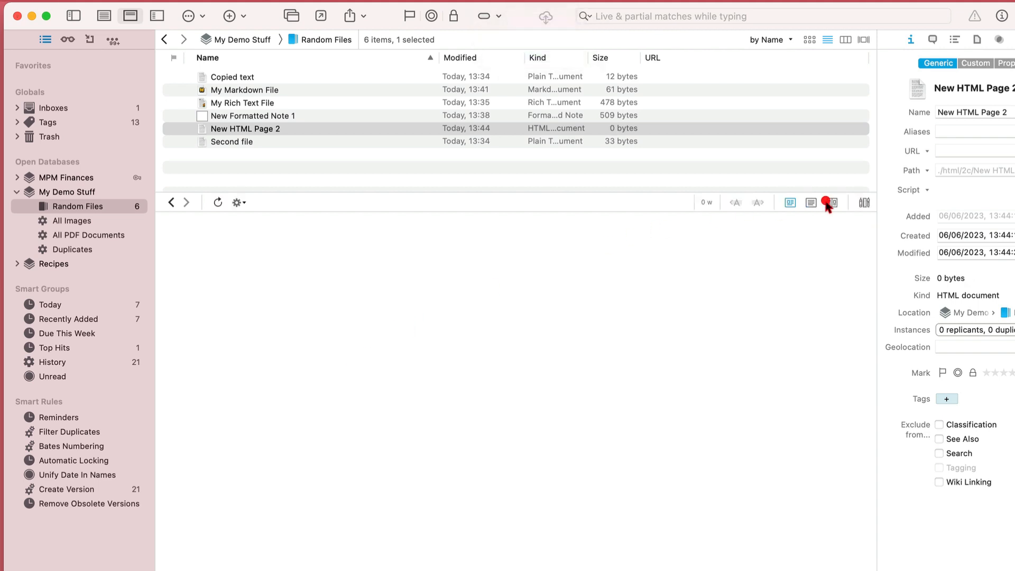
left_click(188, 249)
type("I WANT")
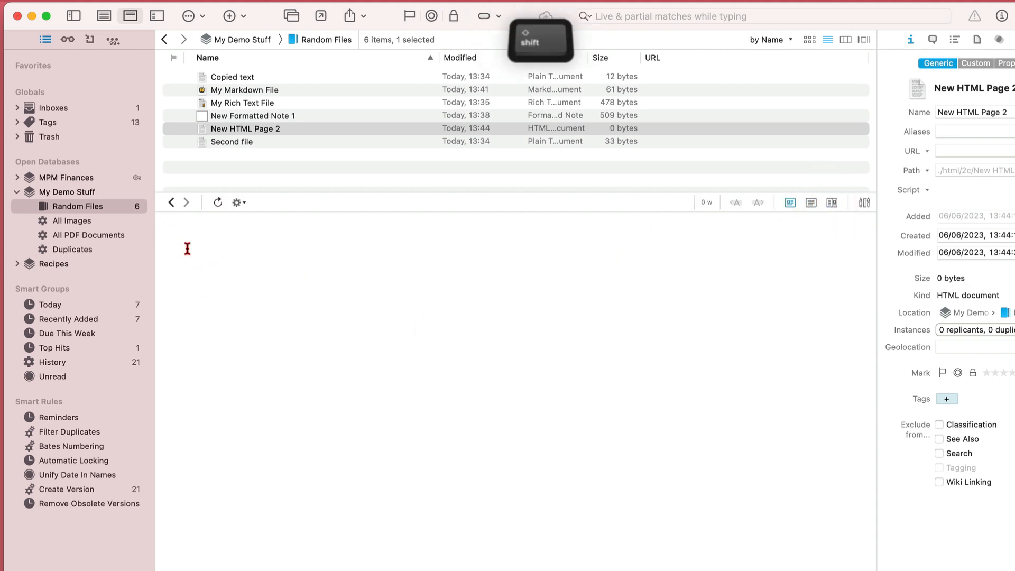
type(" IT TO LOOK LIKE THIS")
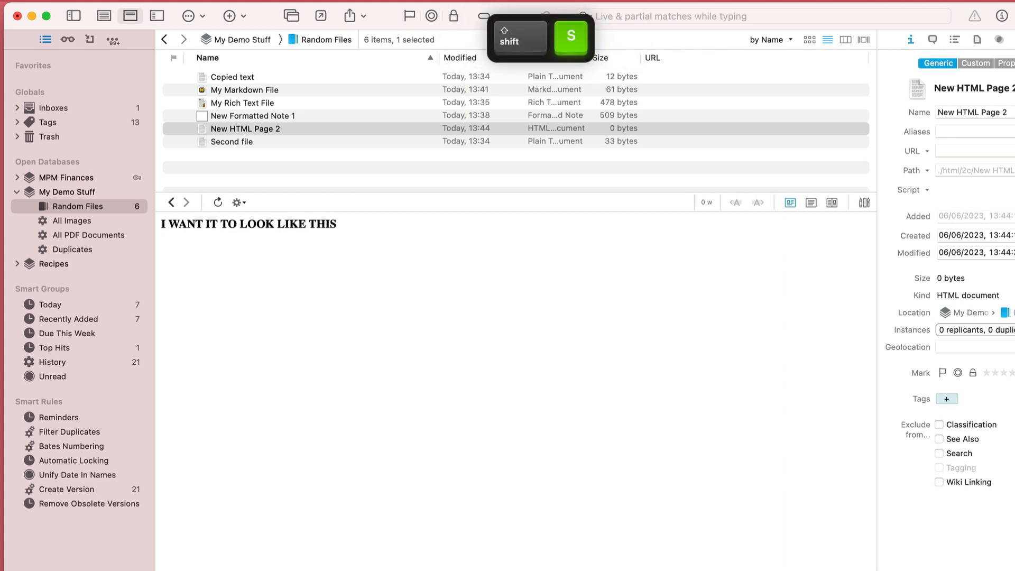
Display the HTML page's generated source, then show source and rendered page side by side
left_click(811, 203)
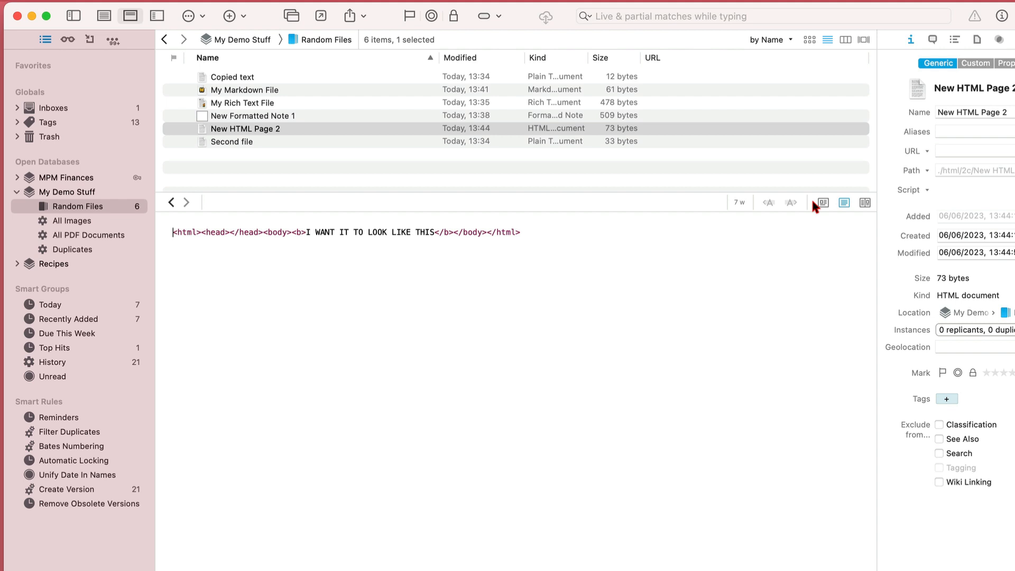
left_click(865, 202)
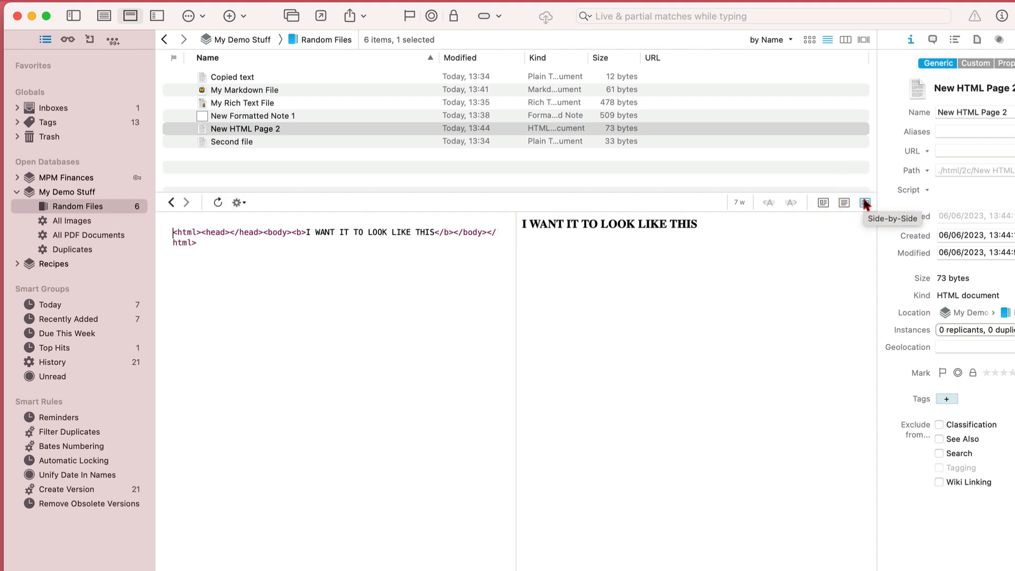
Start a new sheet in Random Files with a first column named "Date", using type Date and the date-only format
left_click(314, 180)
right_click(313, 182)
mouse_move(324, 186)
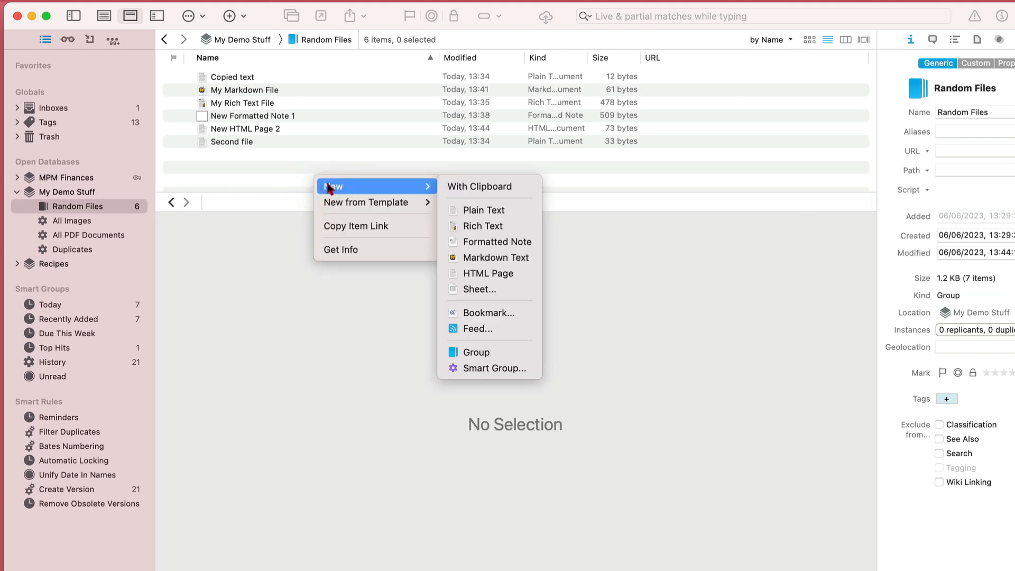
left_click(496, 288)
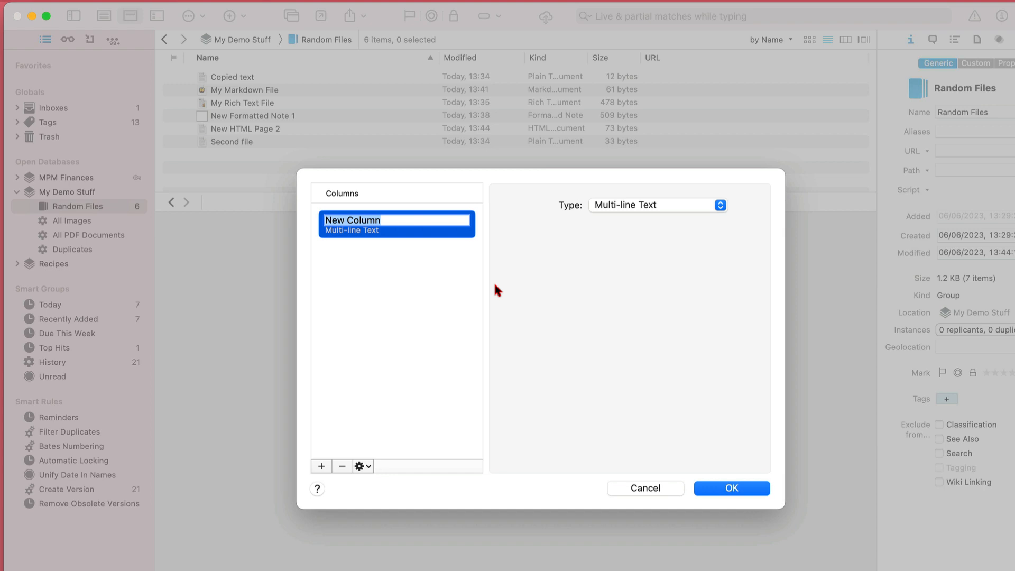
type("Date")
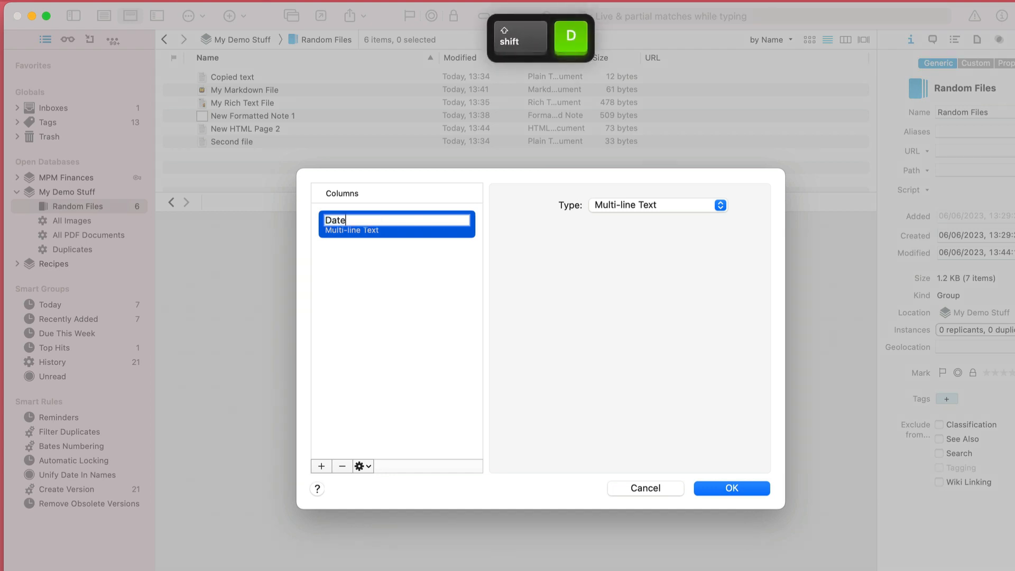
left_click(721, 207)
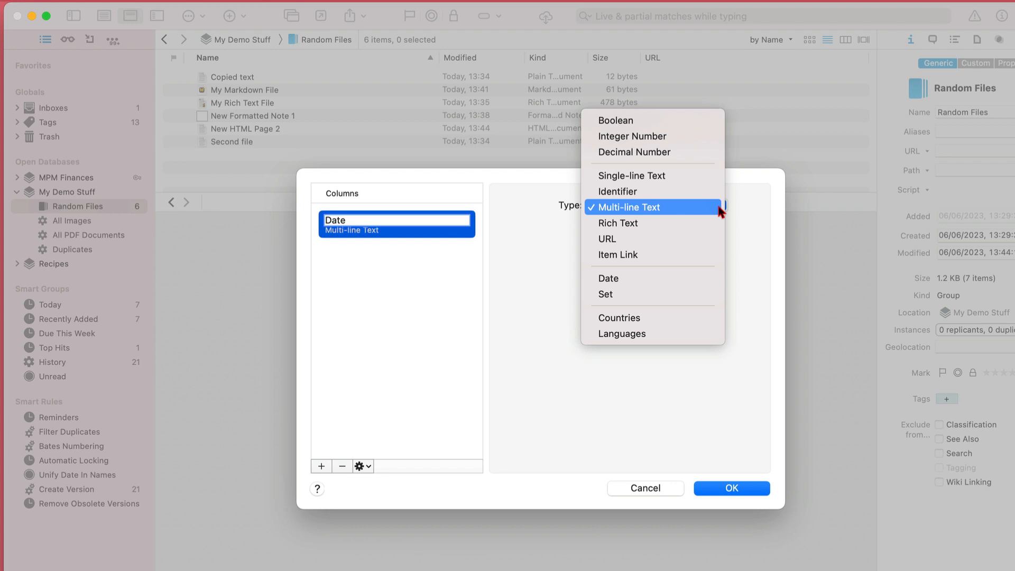
left_click(689, 279)
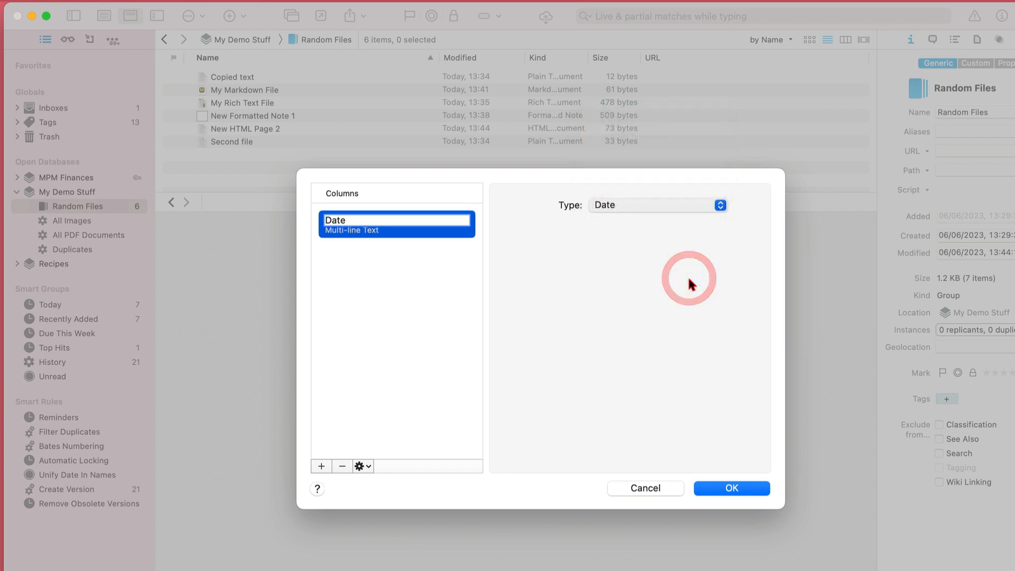
left_click(720, 227)
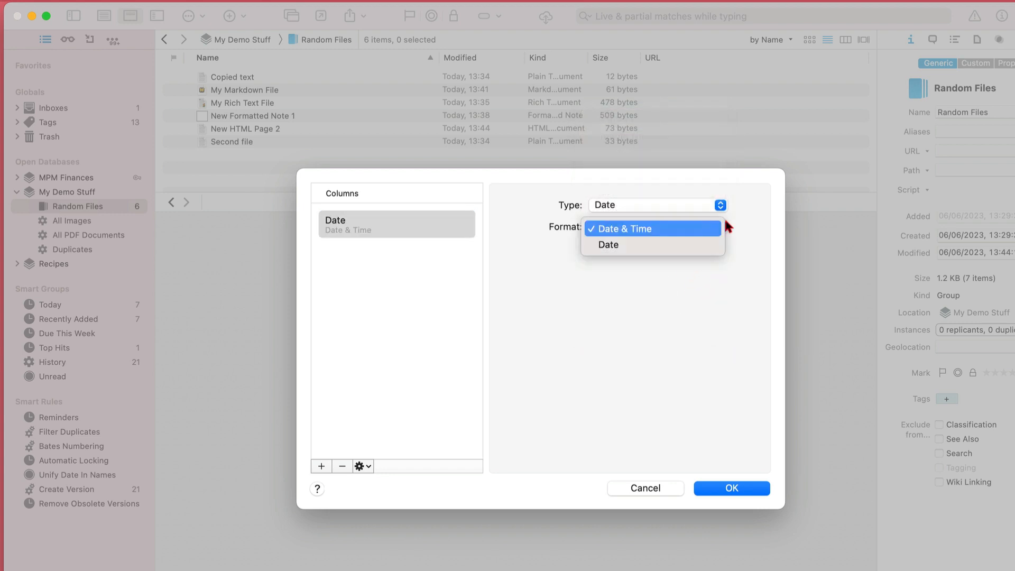
left_click(693, 246)
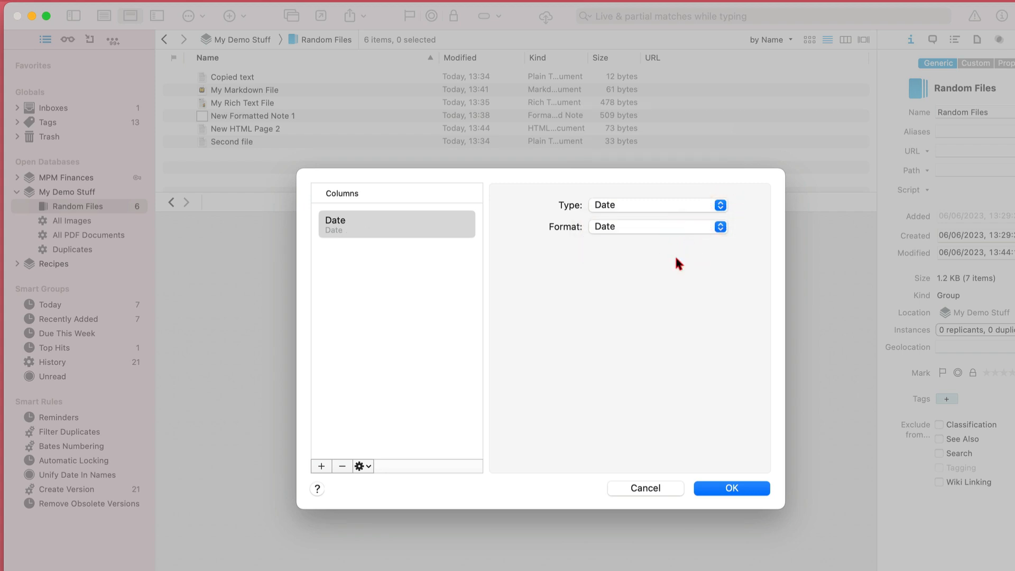
Add a second Multi-line Text column called "Name" and create the sheet
left_click(320, 465)
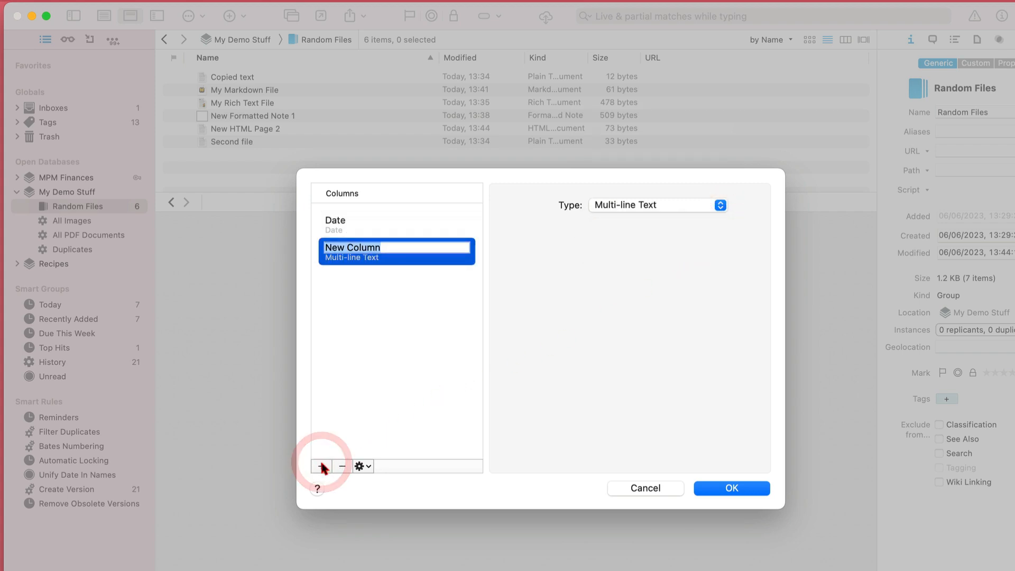
type("Name")
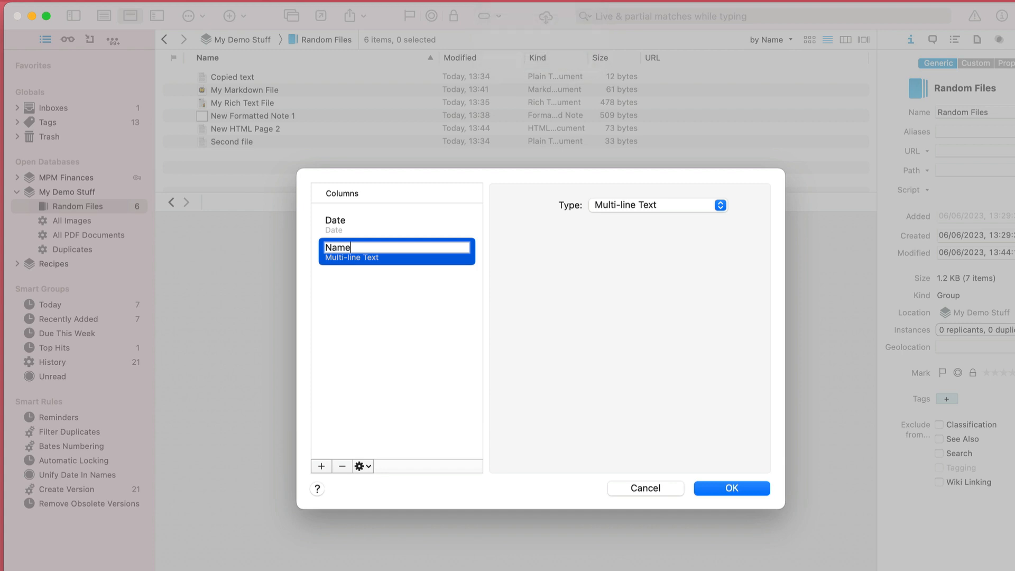
left_click(335, 438)
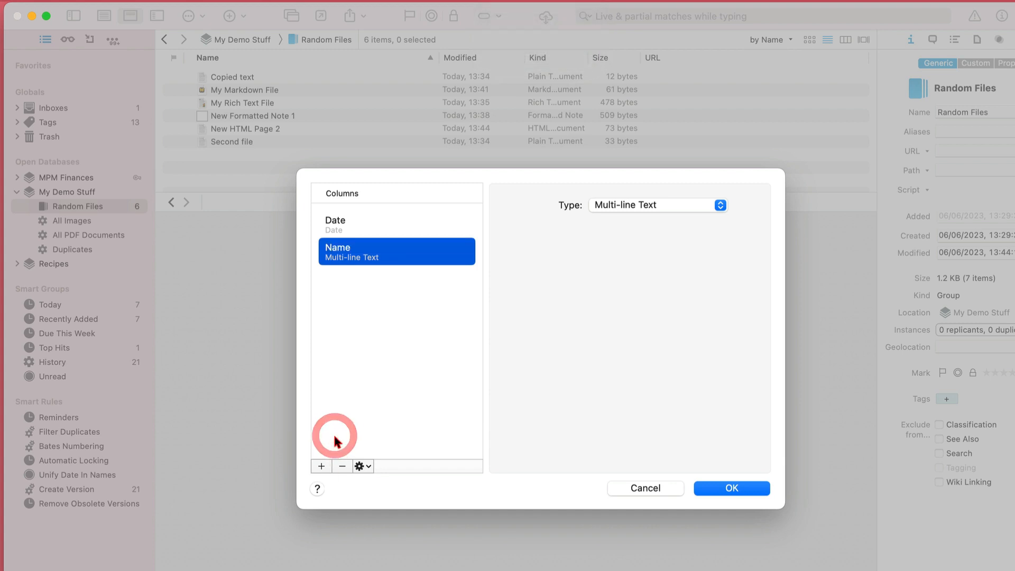
left_click(364, 467)
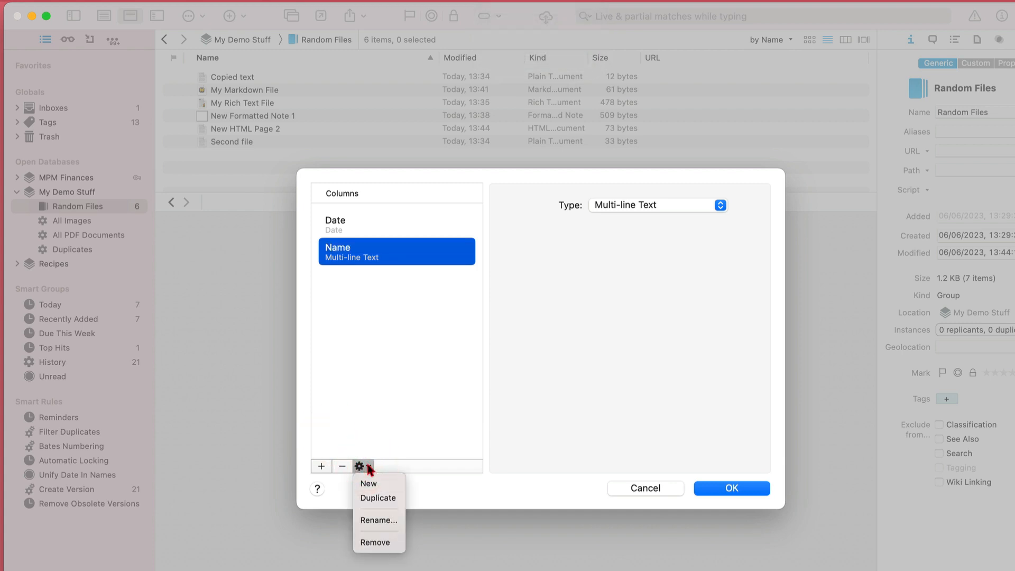
left_click(390, 430)
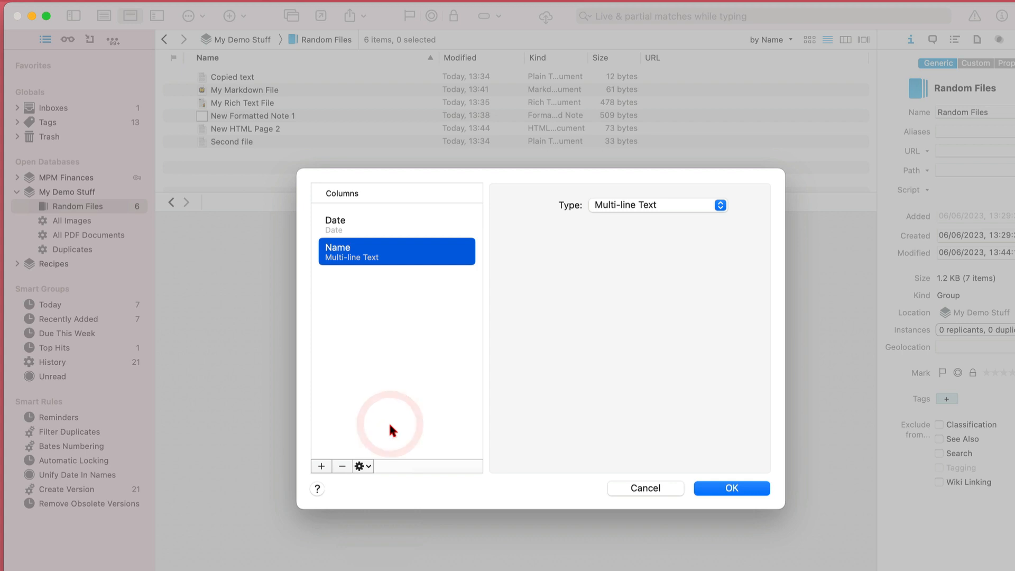
left_click(732, 488)
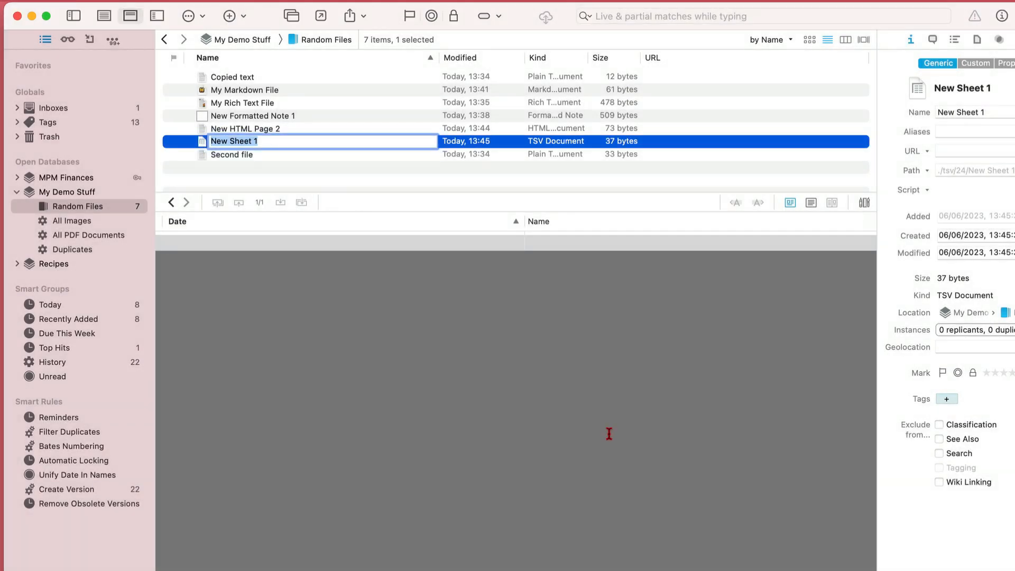
Fill two rows of the new sheet with the dates 5th June and 7 Jul 2023 and a first name for each
double_click(195, 236)
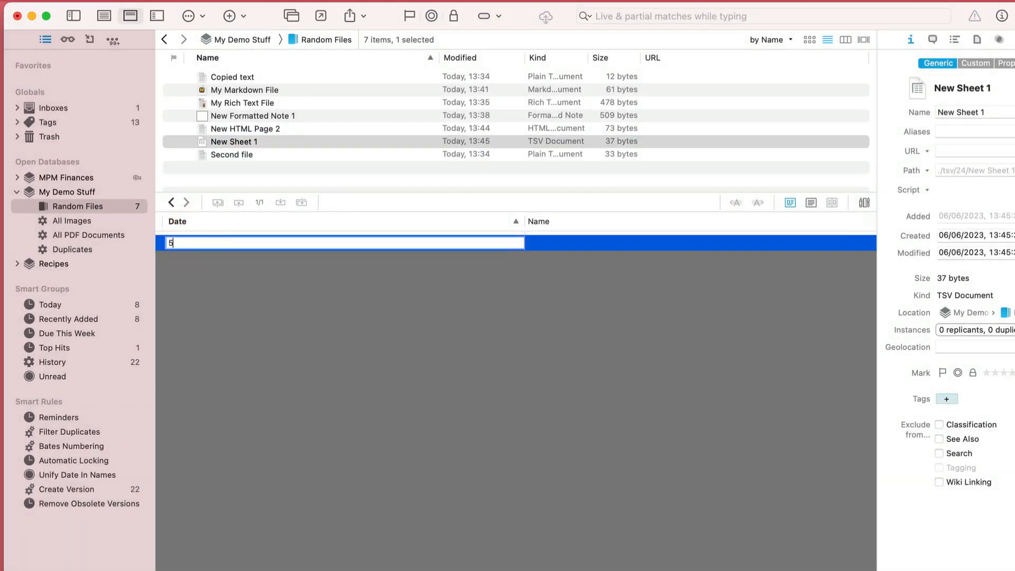
type("5th June")
key("Tab")
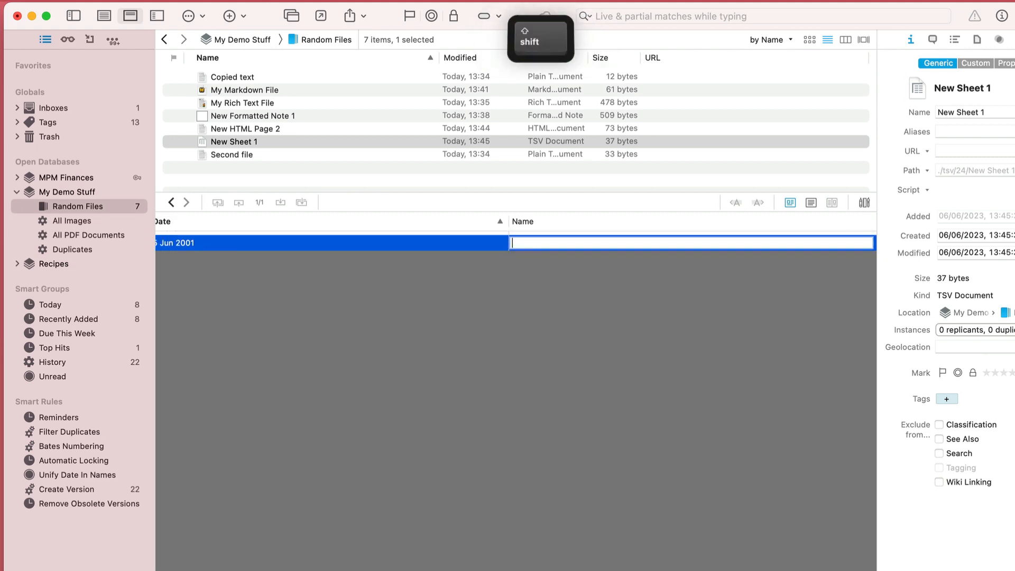
type("Lee")
key("Tab")
key("Tab")
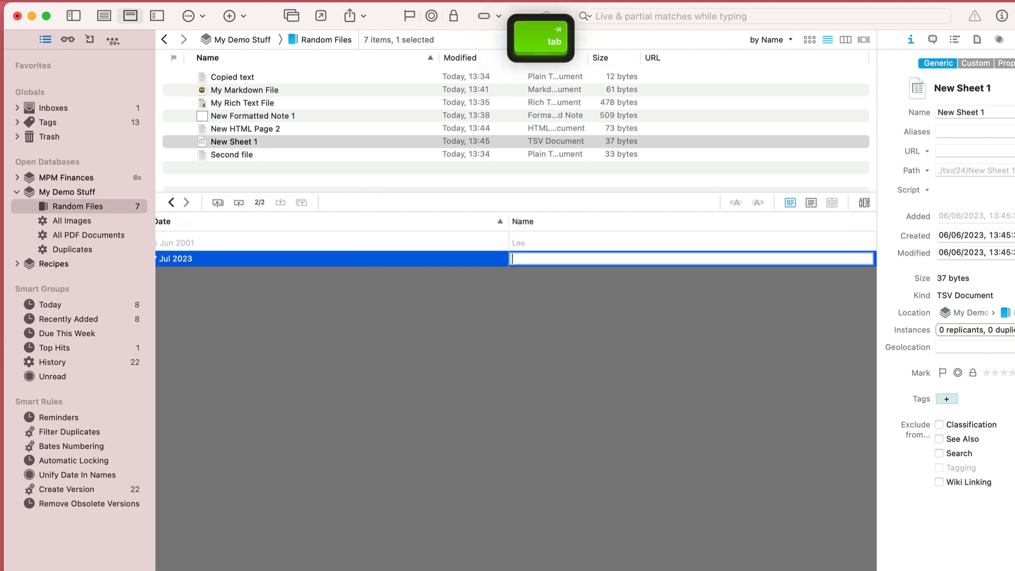
type("Joh")
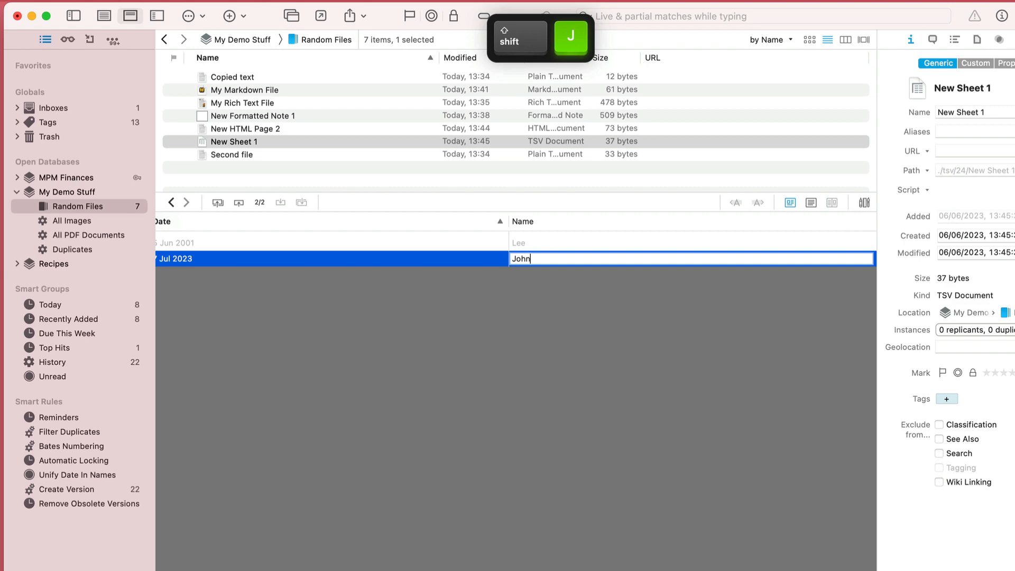
type("n")
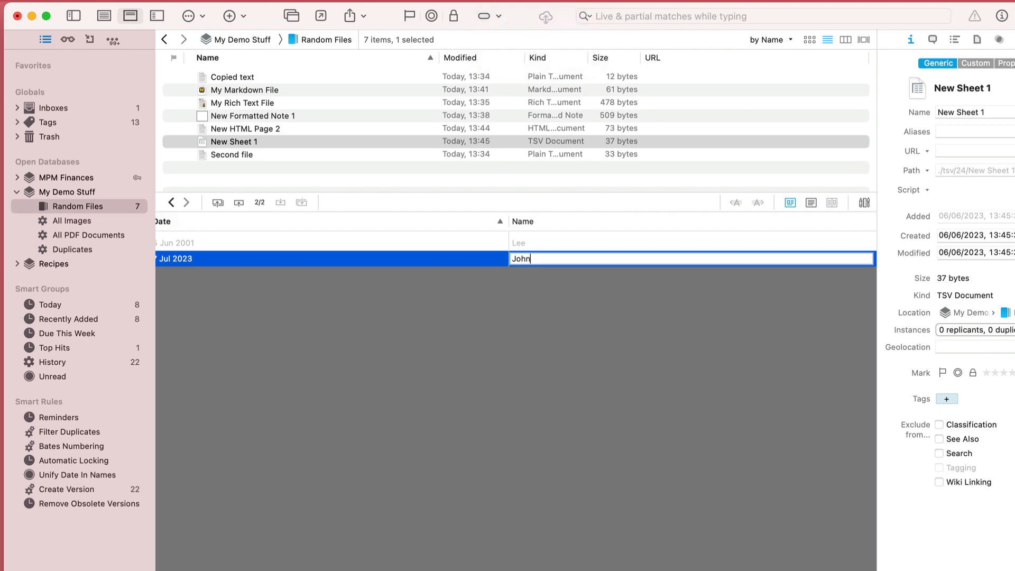
right_click(279, 181)
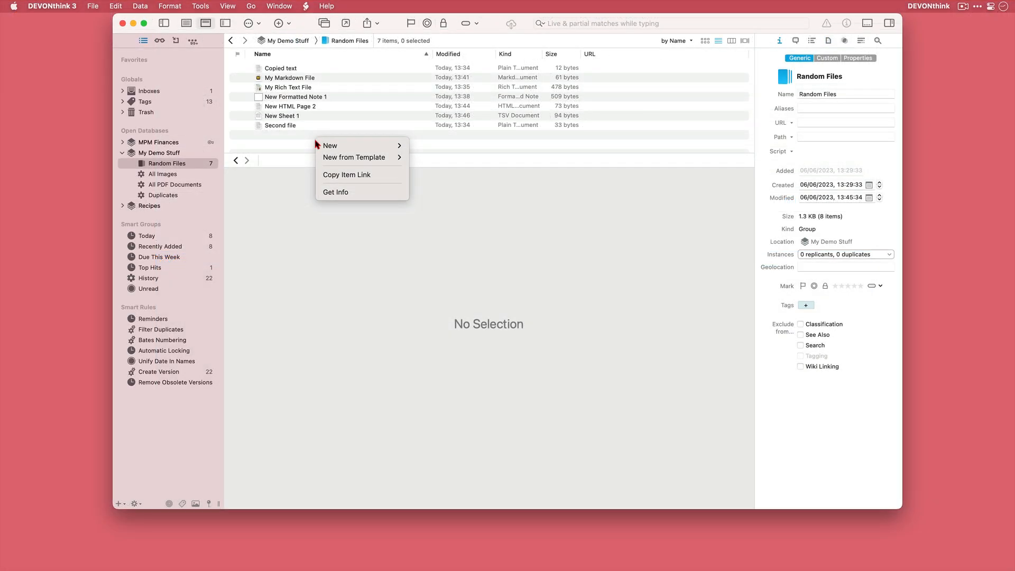
mouse_move(333, 146)
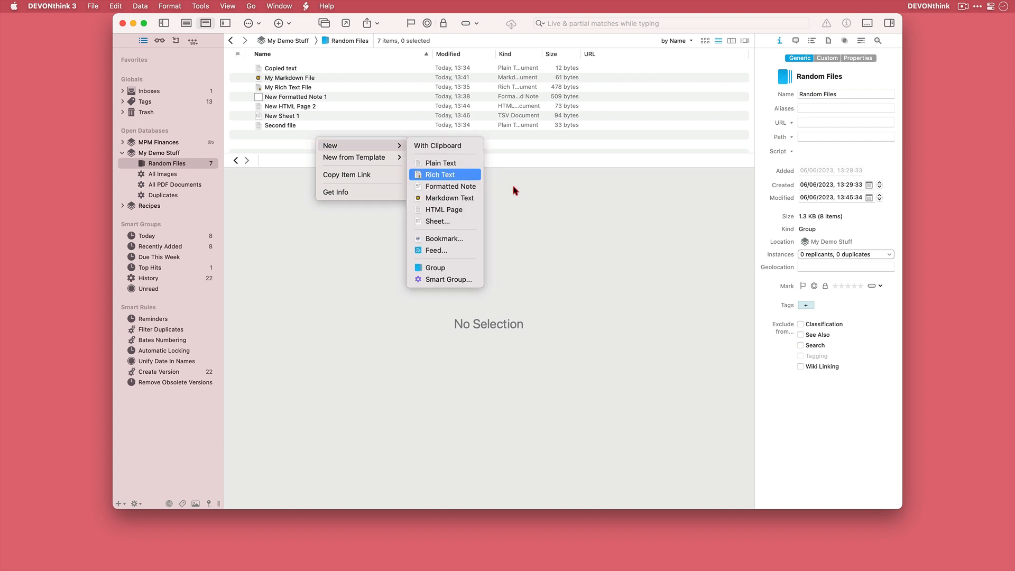
left_click(469, 239)
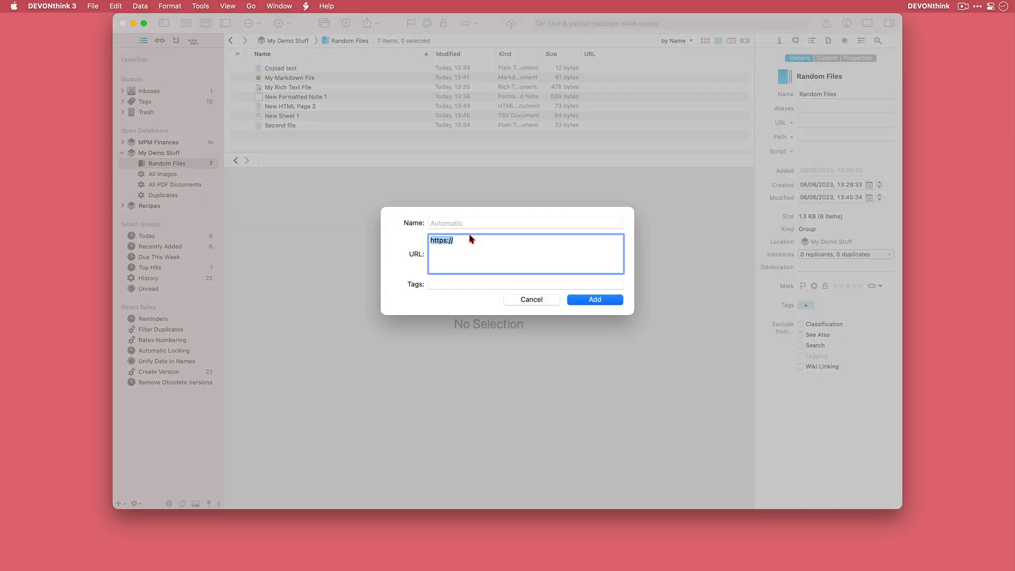
left_click(472, 239)
type("myproductivemac.com")
left_click(462, 222)
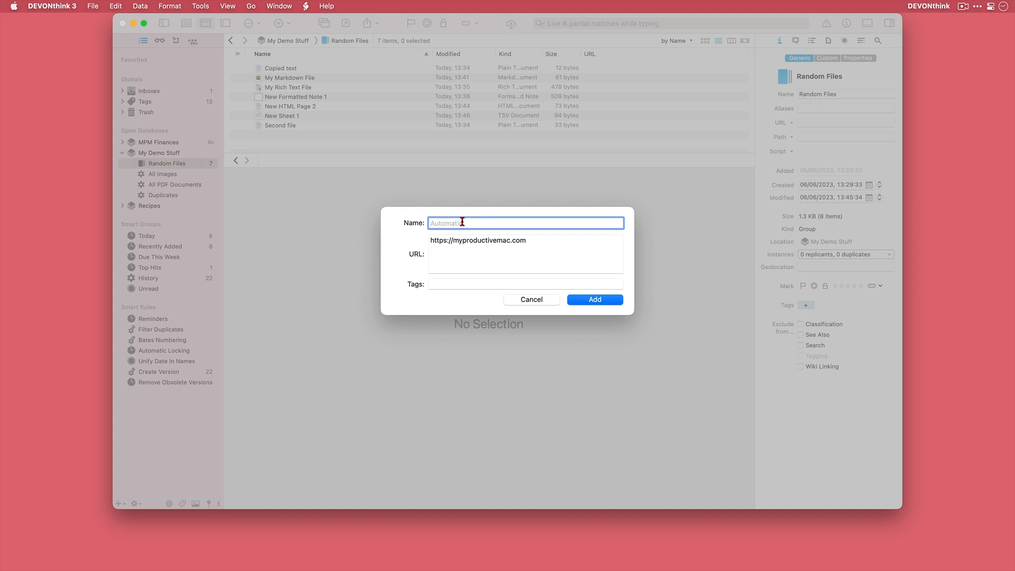
type("MPM")
key("Return")
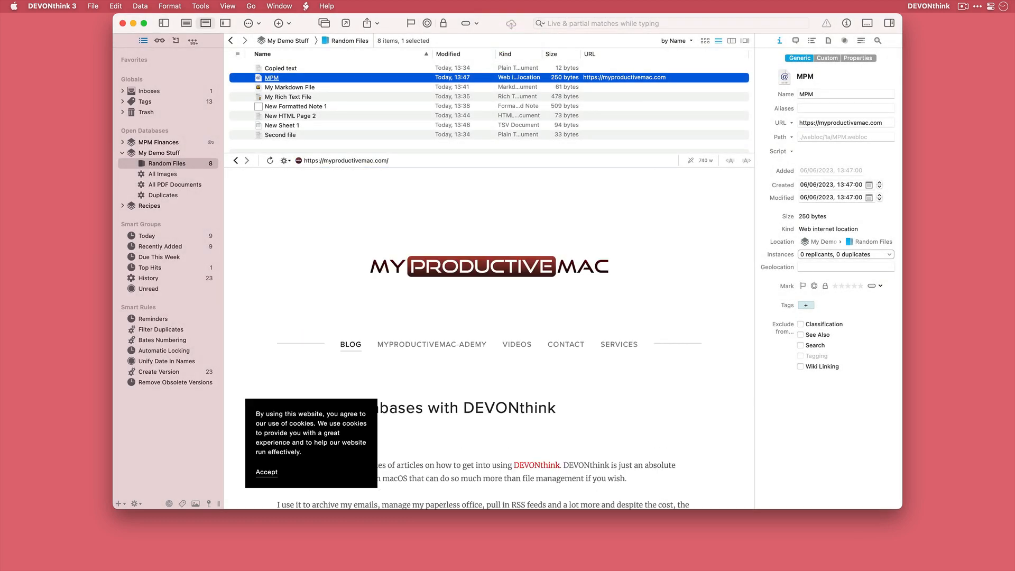
Accept the cookie notice on the bookmarked site, look through its home page and open its Contact page
left_click(268, 473)
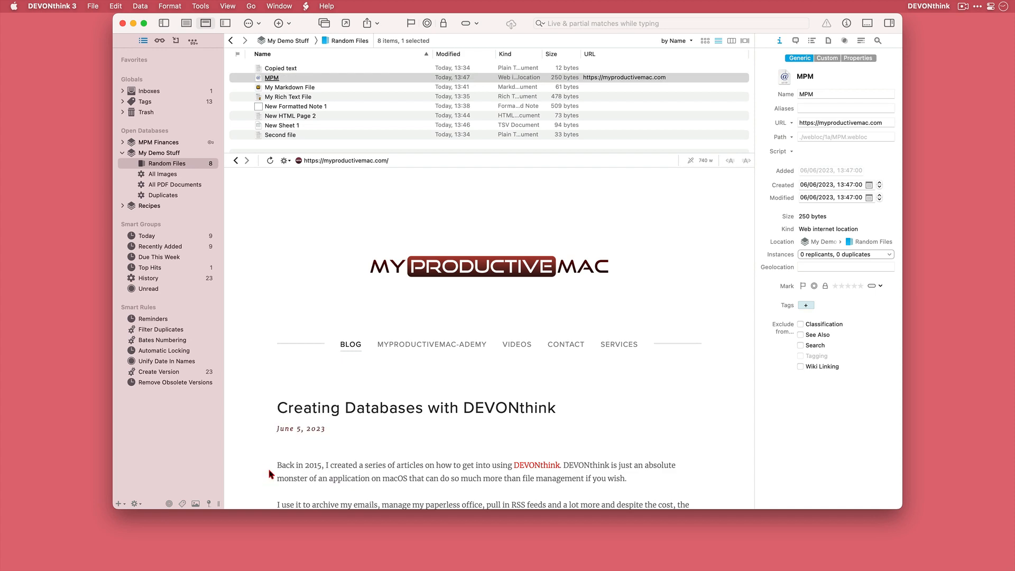
scroll(317, 449, "down", 10)
scroll(476, 371, "up", 10)
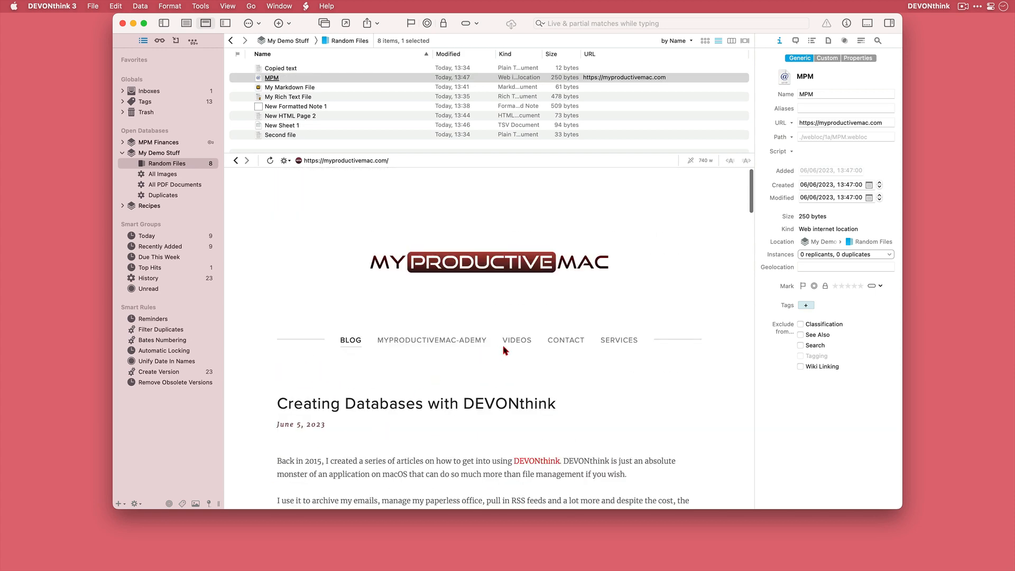
left_click(554, 342)
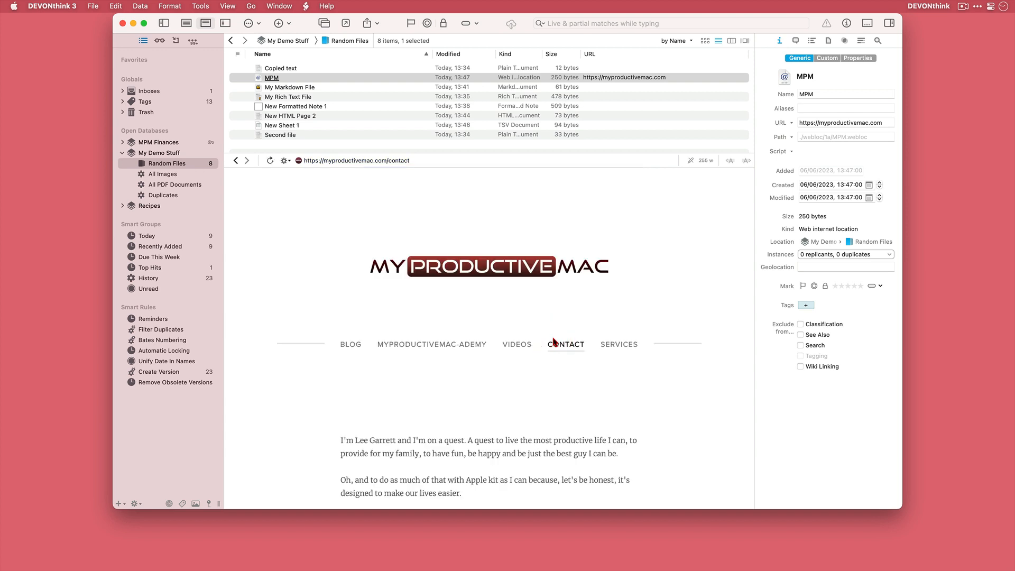
Create a feed named "MacSparky" in Random Files with the URL feed://macsparky.com/feed
right_click(333, 147)
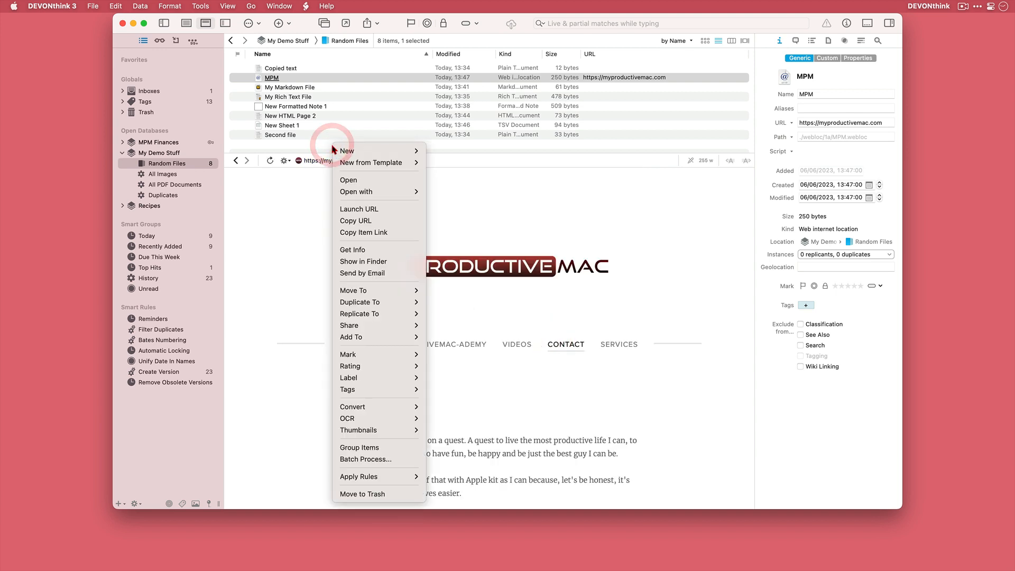
mouse_move(355, 153)
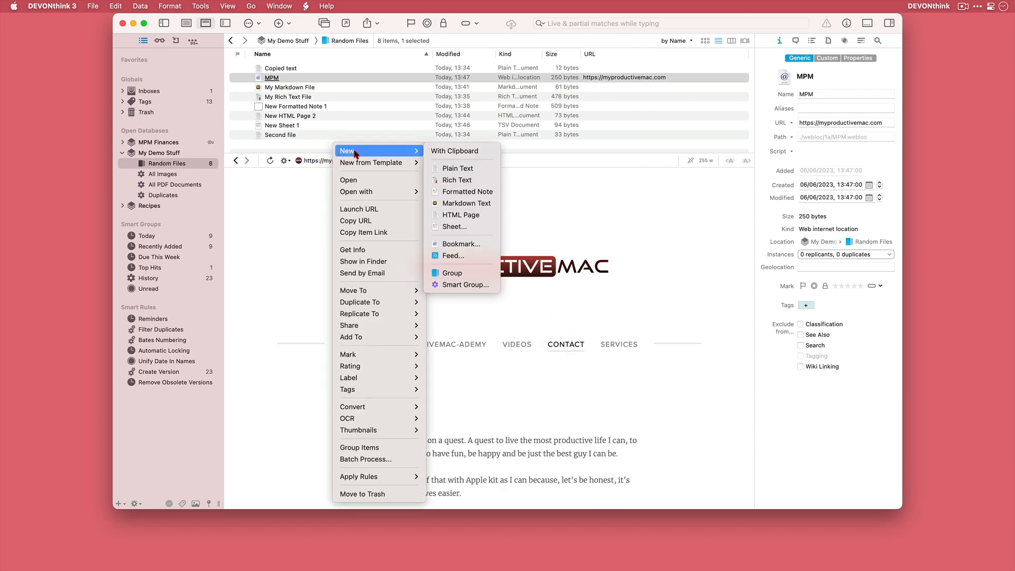
left_click(459, 255)
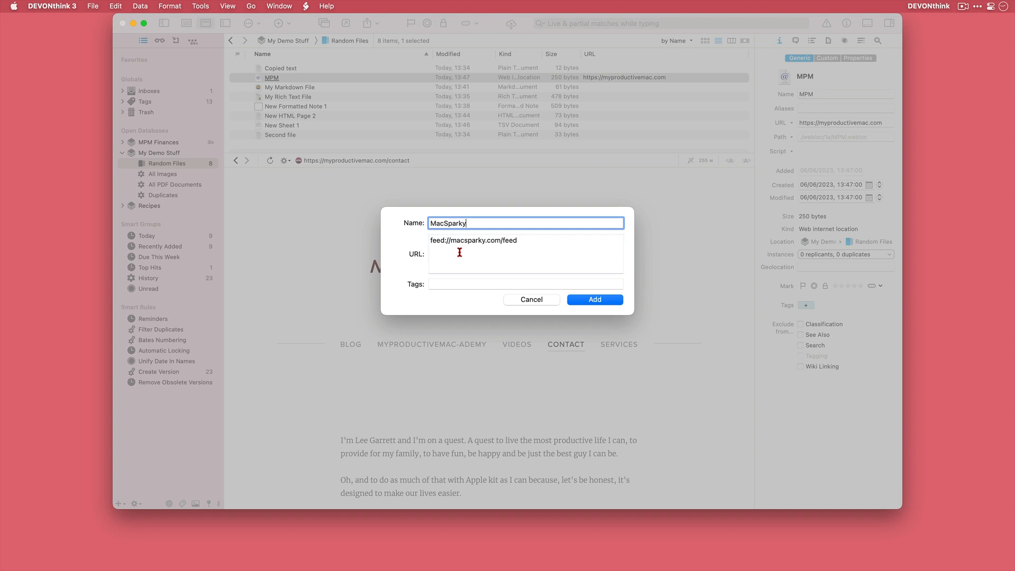
left_click(593, 300)
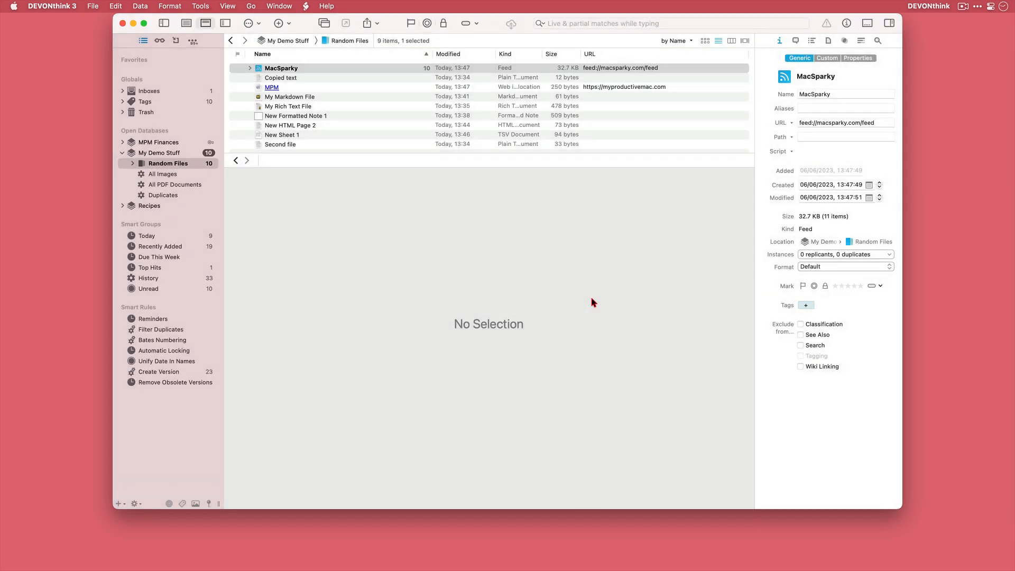
Expand the MacSparky feed and view its first three articles
left_click(249, 68)
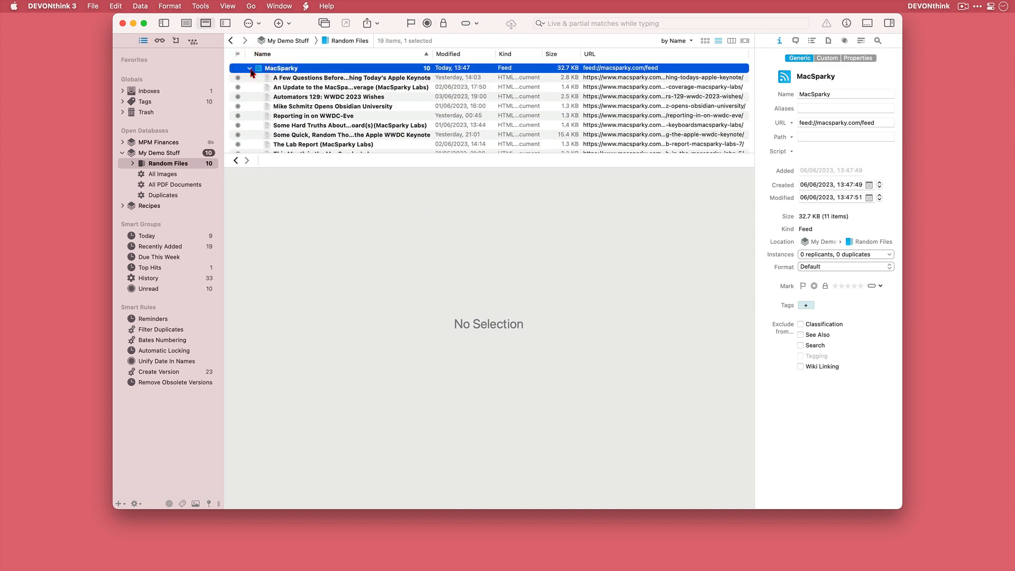
left_click(262, 78)
left_click(291, 87)
left_click(295, 97)
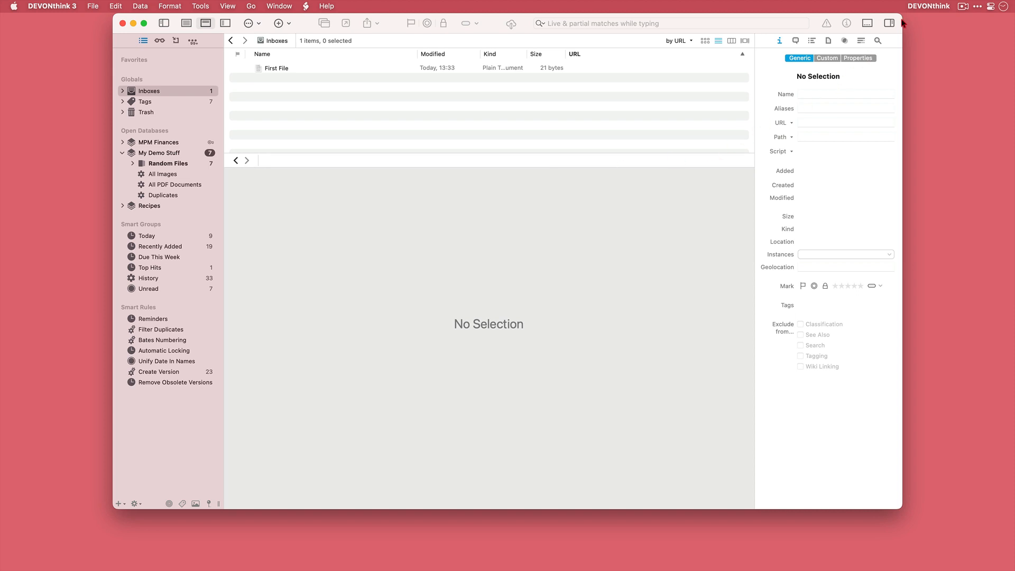
Browse the Inboxes and My Demo Stuff databases in the Sorter and open the Random Files group from there
left_click(925, 7)
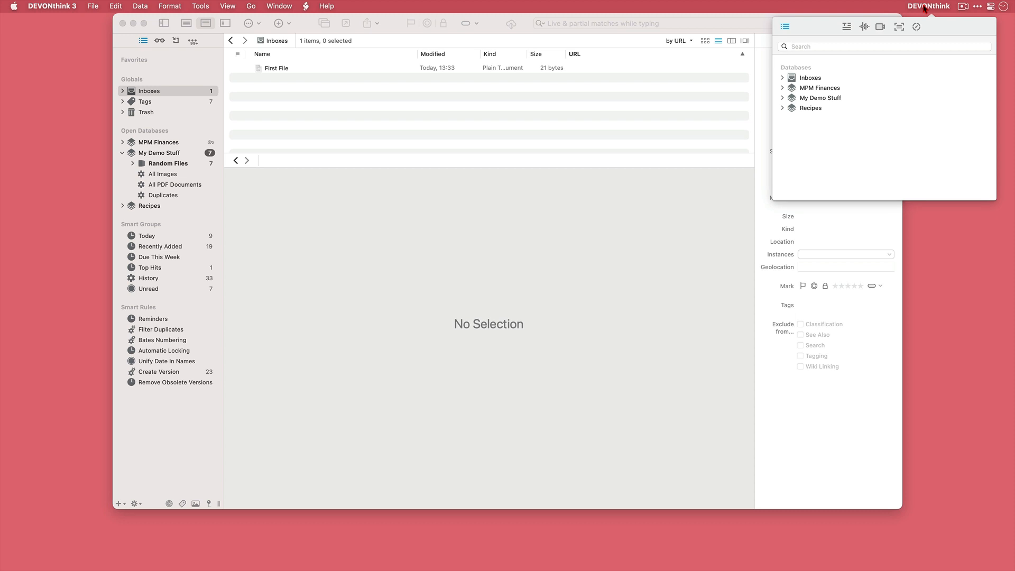
left_click(783, 79)
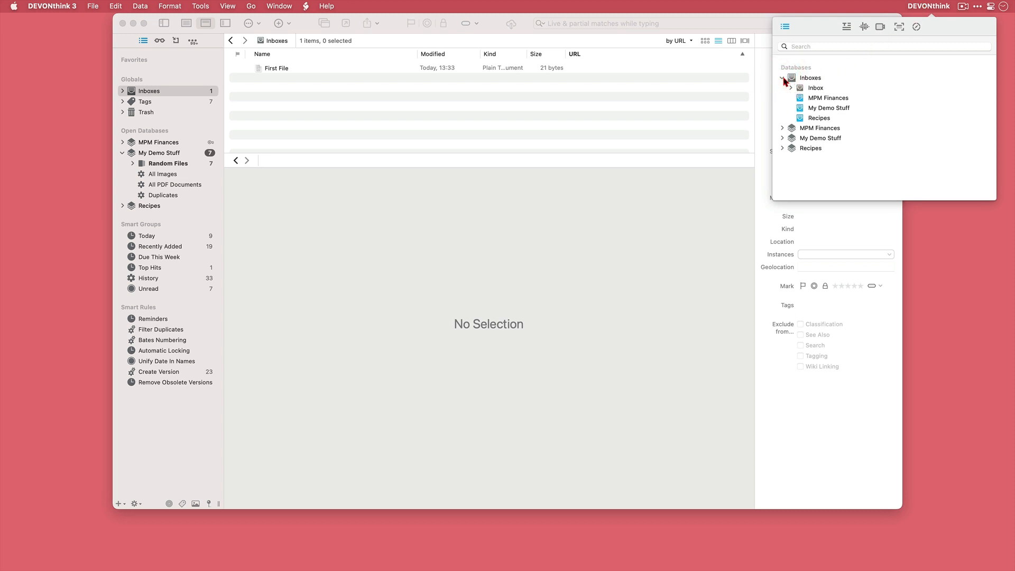
left_click(783, 78)
left_click(782, 97)
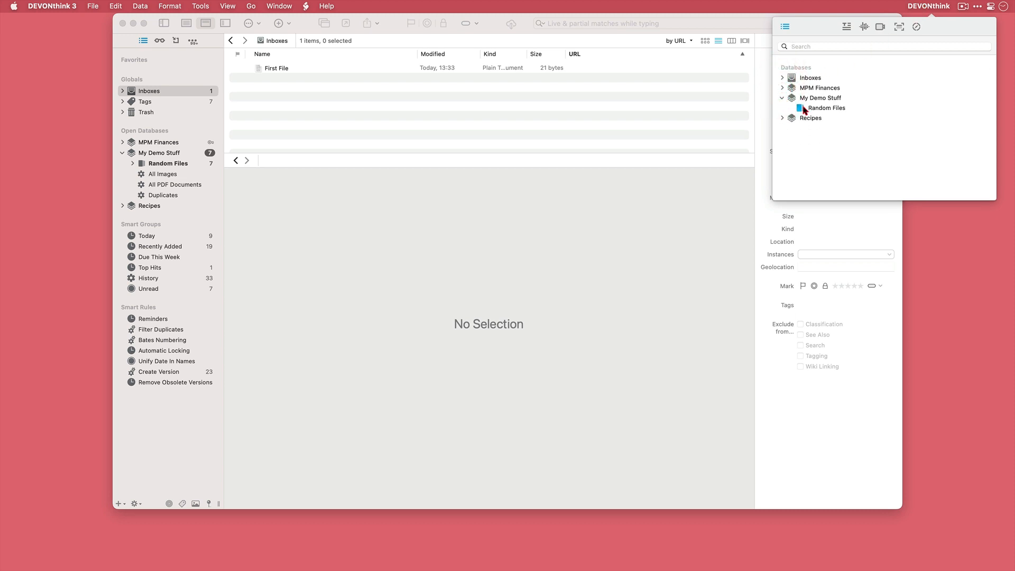
double_click(805, 108)
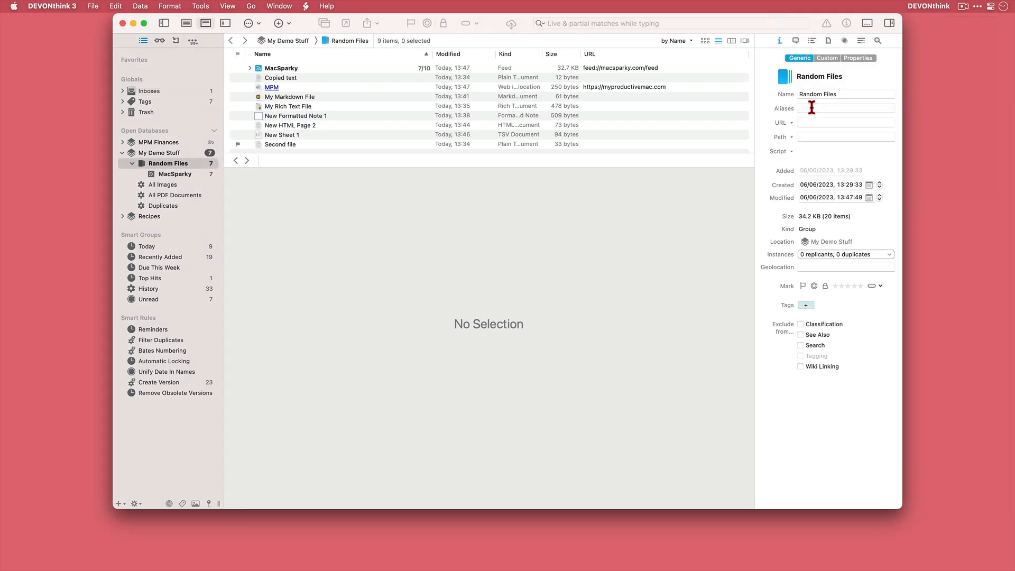
Start a text note in the Sorter named "Study Notes" with the body "These are my study notes"
left_click(930, 6)
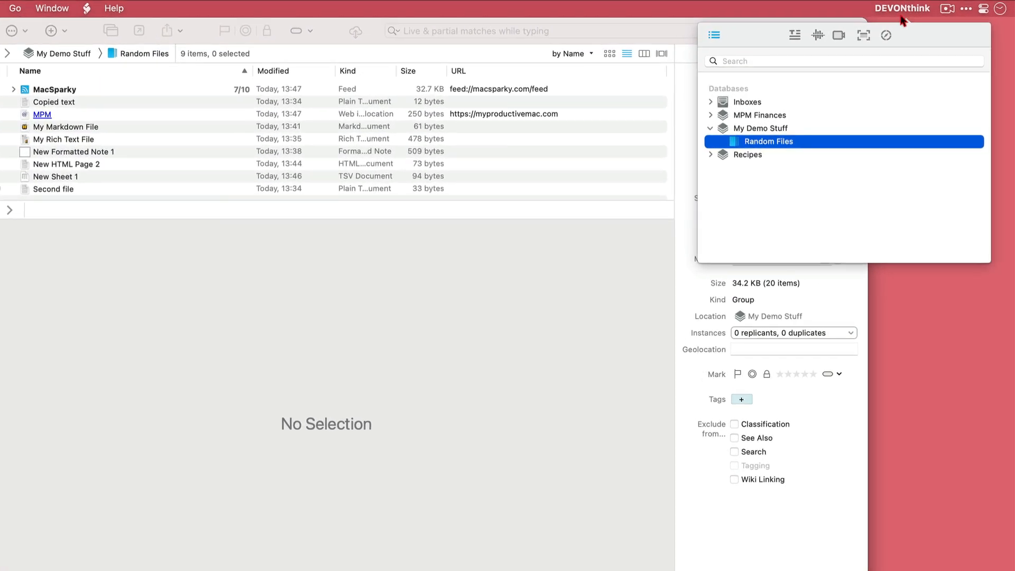
left_click(796, 34)
left_click(766, 59)
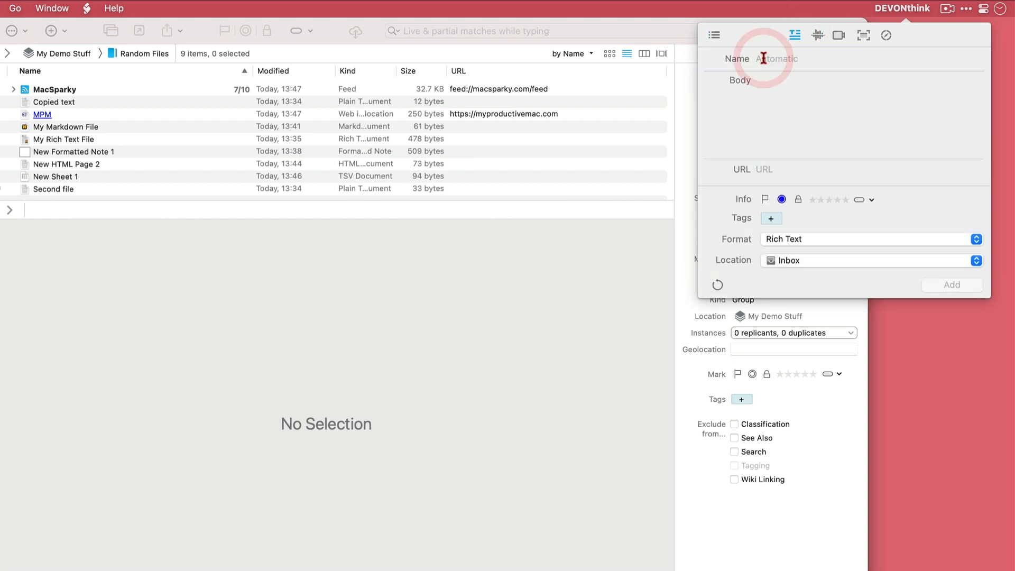
type("Study Notes")
key("Tab")
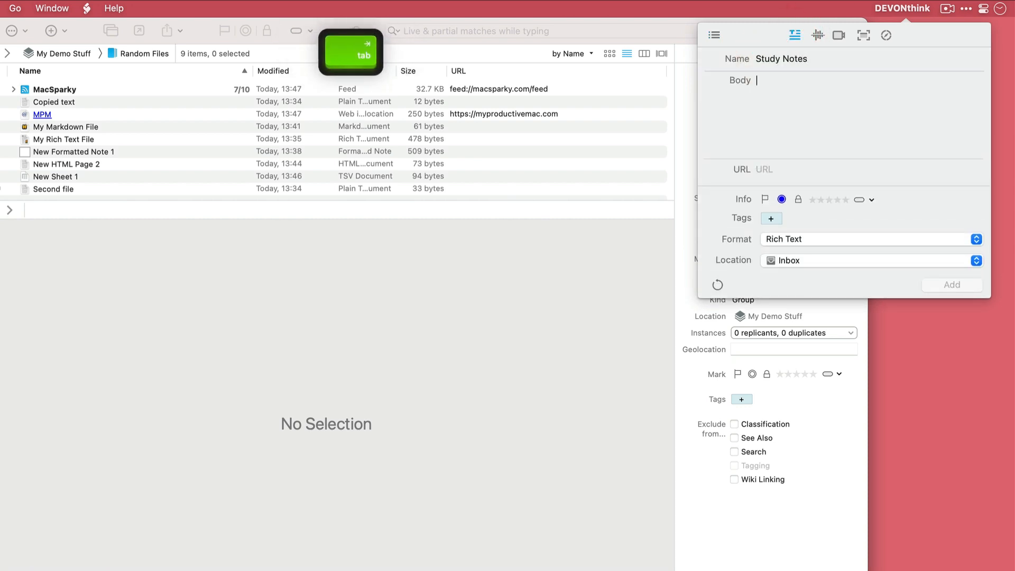
type("These are my study notes")
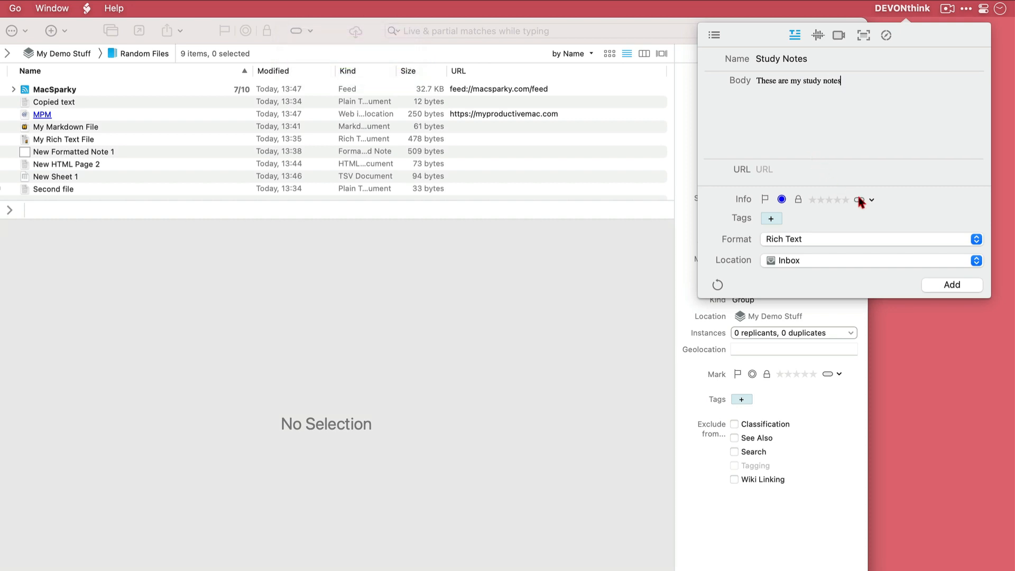
Rate the Study Notes note three stars, looking through the label choices and keeping the format as Rich Text
left_click(871, 199)
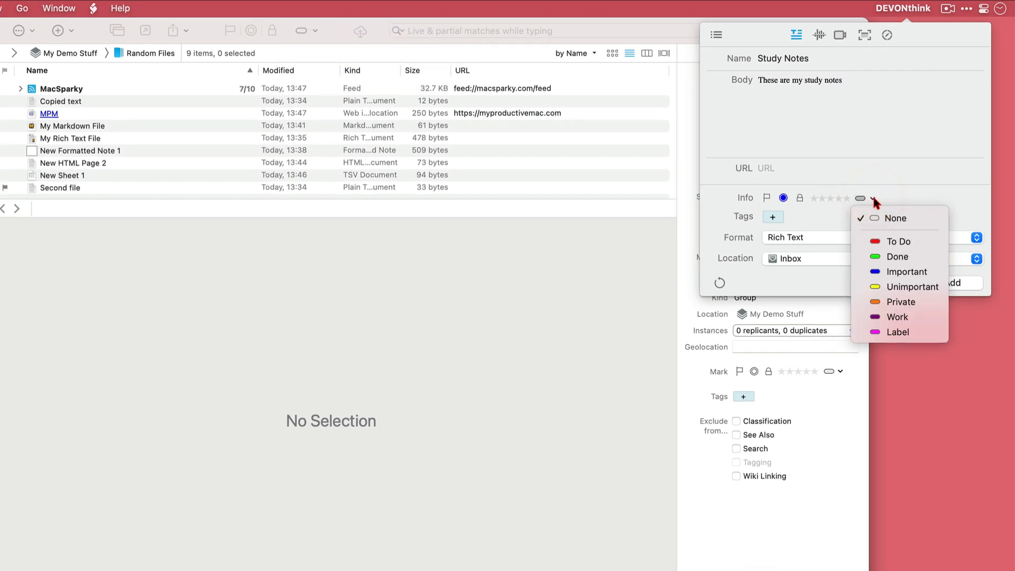
left_click(881, 198)
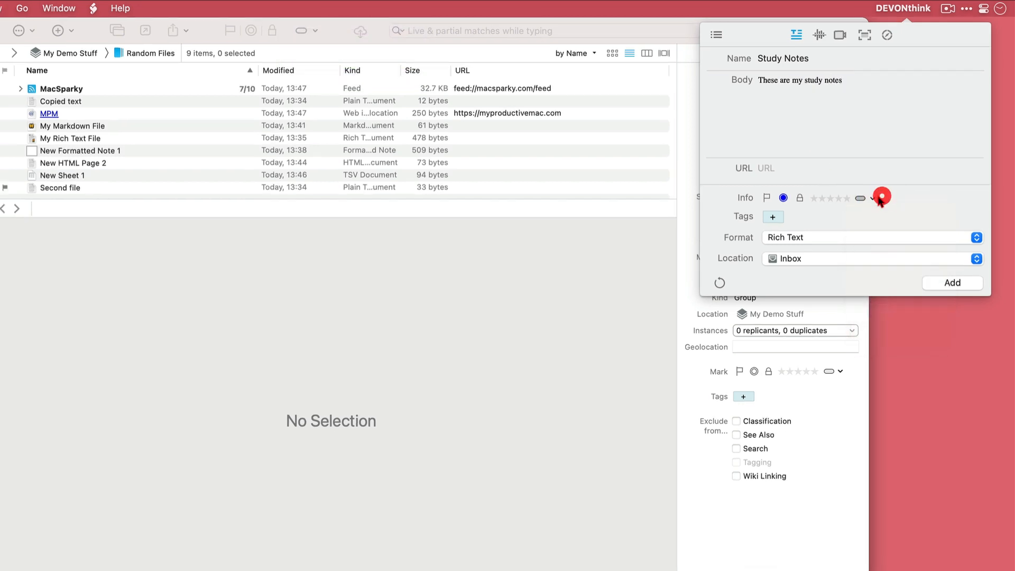
left_click(832, 199)
left_click(978, 237)
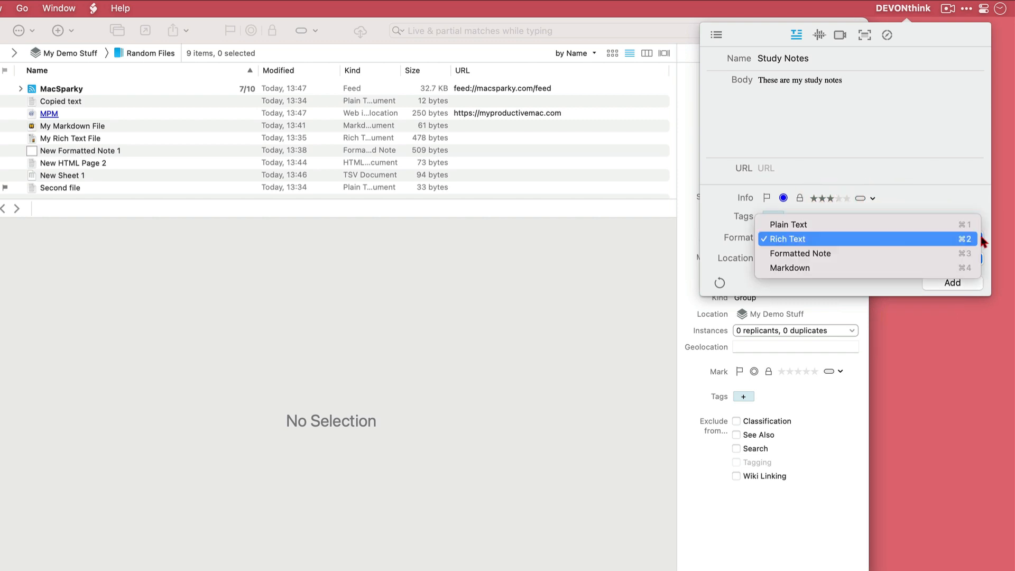
left_click(978, 239)
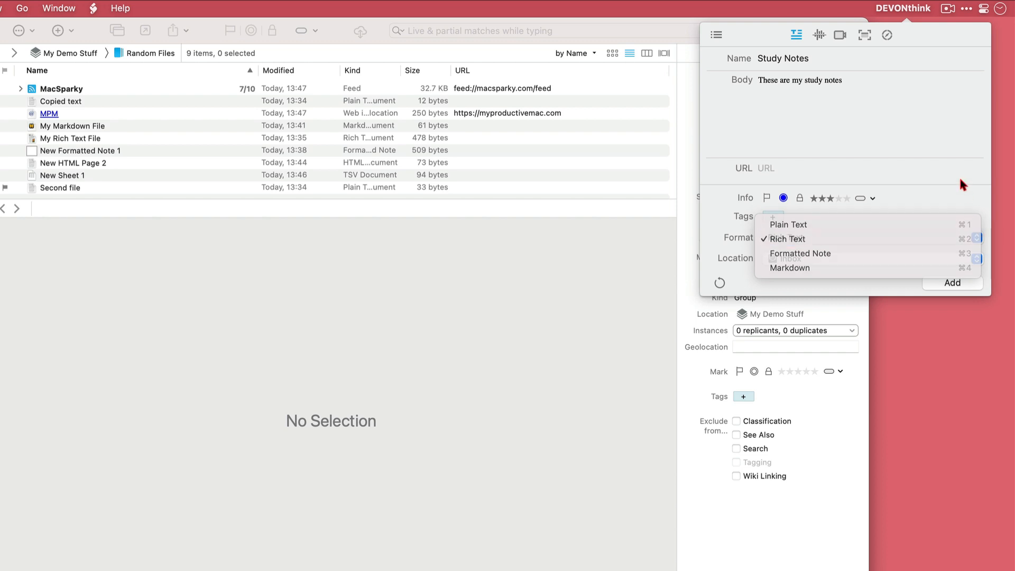
Set the note's location to the My Demo Stuff inbox, add it, and select Study Notes in Inboxes
left_click(977, 259)
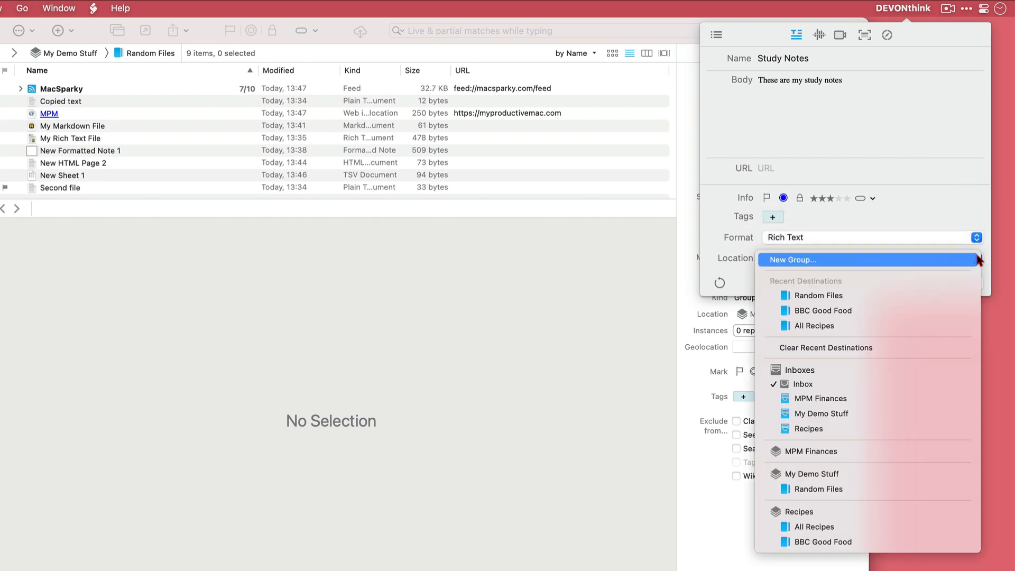
left_click(798, 413)
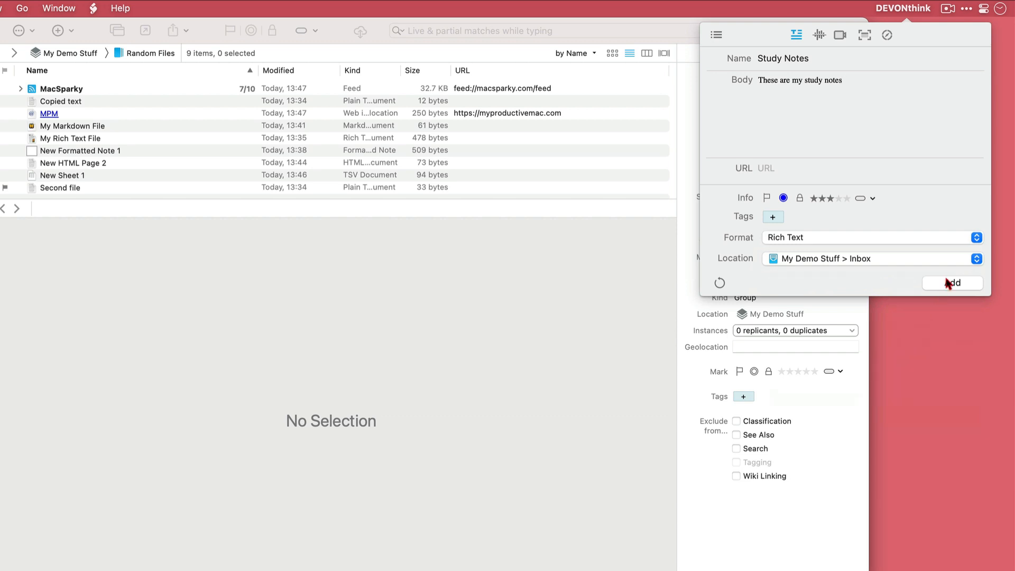
left_click(946, 282)
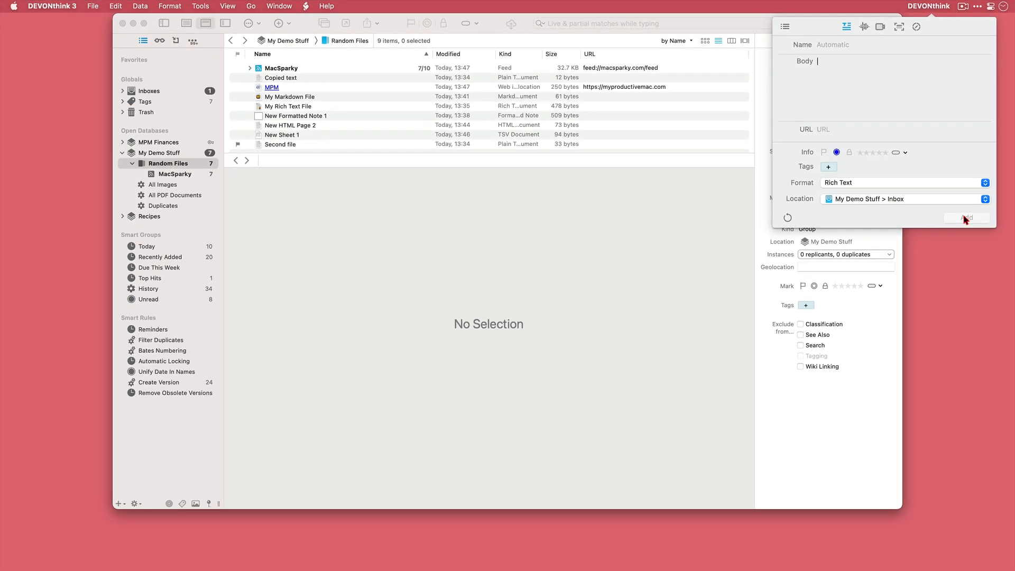
left_click(157, 92)
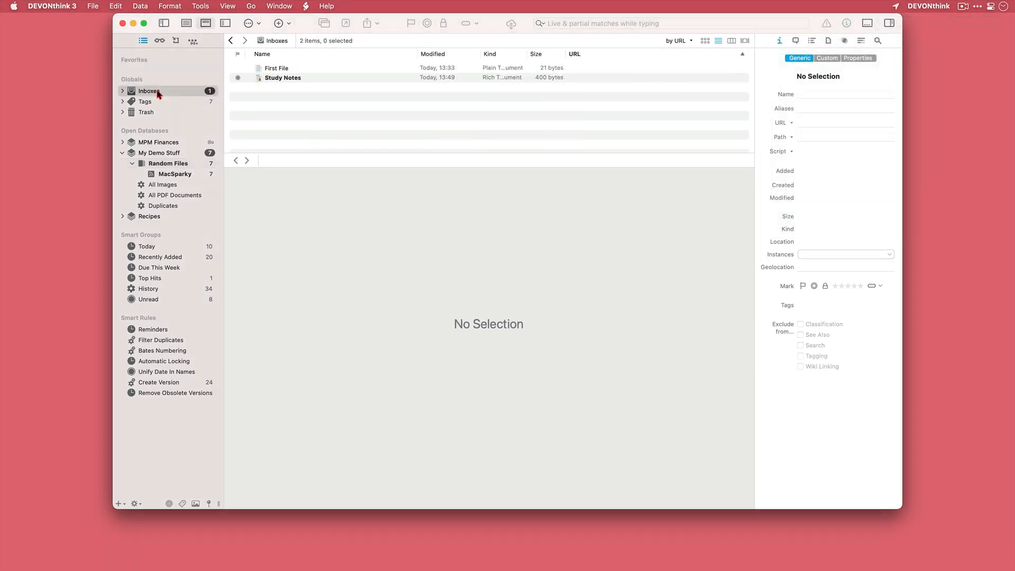
left_click(320, 79)
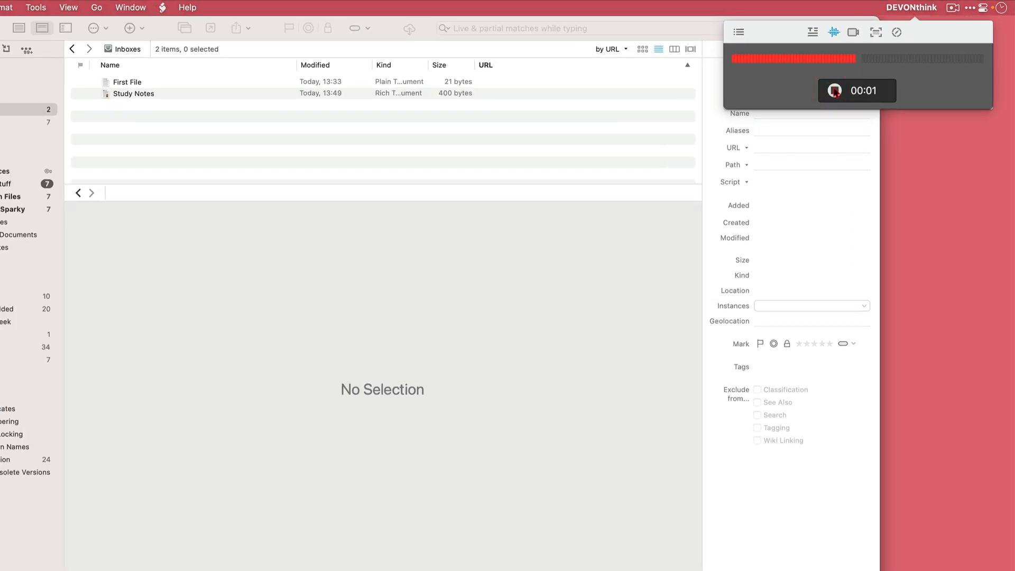
Stop the voice recording, add it to the My Demo Stuff inbox, and check the voice note in its own window
left_click(834, 91)
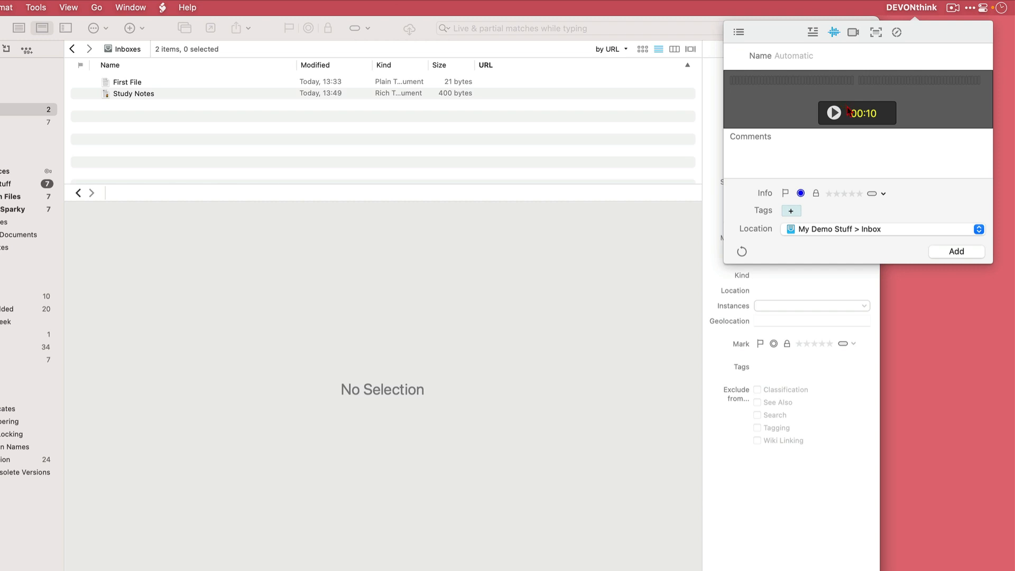
left_click(961, 254)
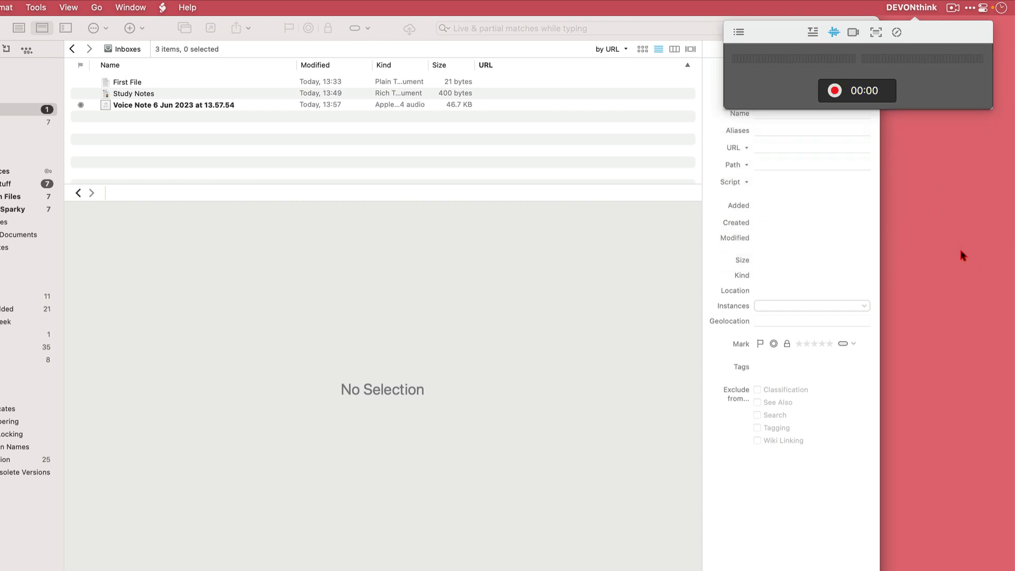
double_click(188, 105)
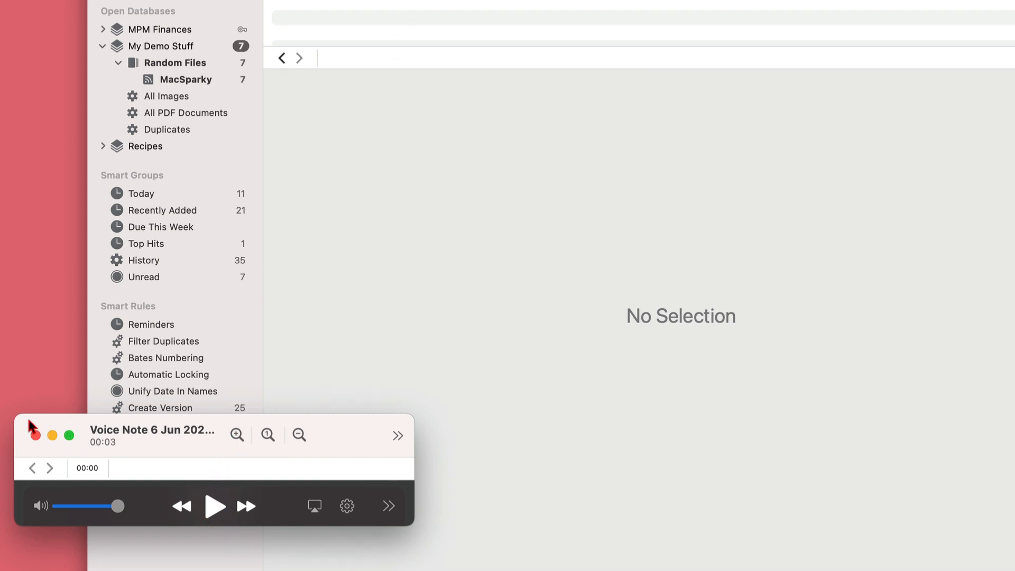
left_click(34, 435)
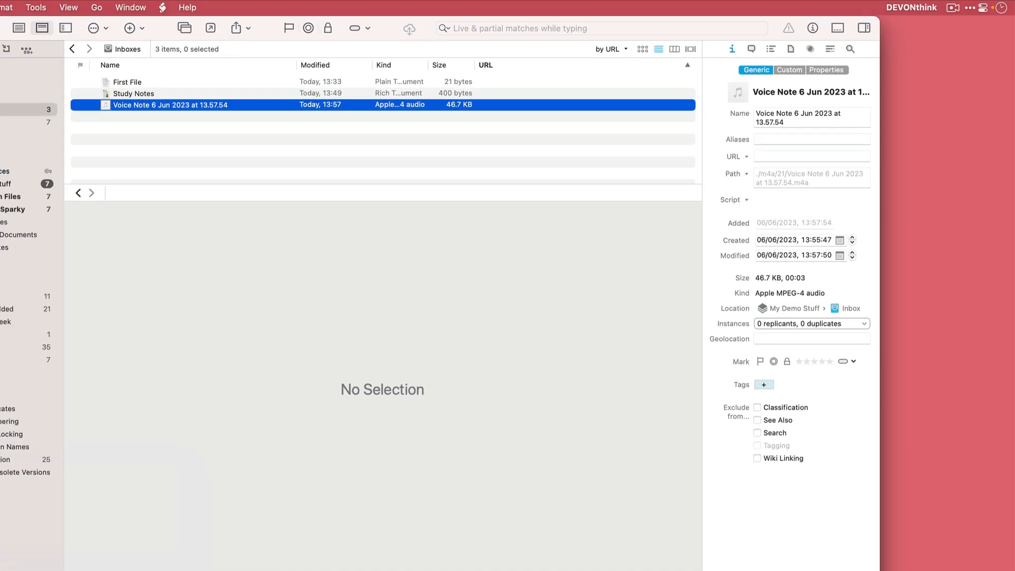
Record a short video note with the Sorter, reviewing the camera and microphone choices, and add it to the My Demo Stuff inbox
left_click(931, 7)
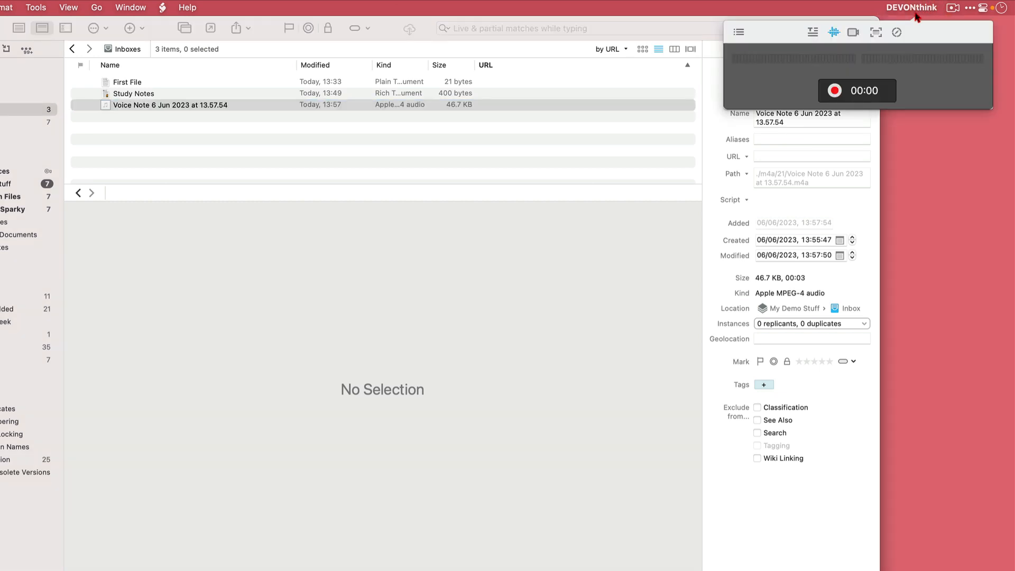
left_click(853, 32)
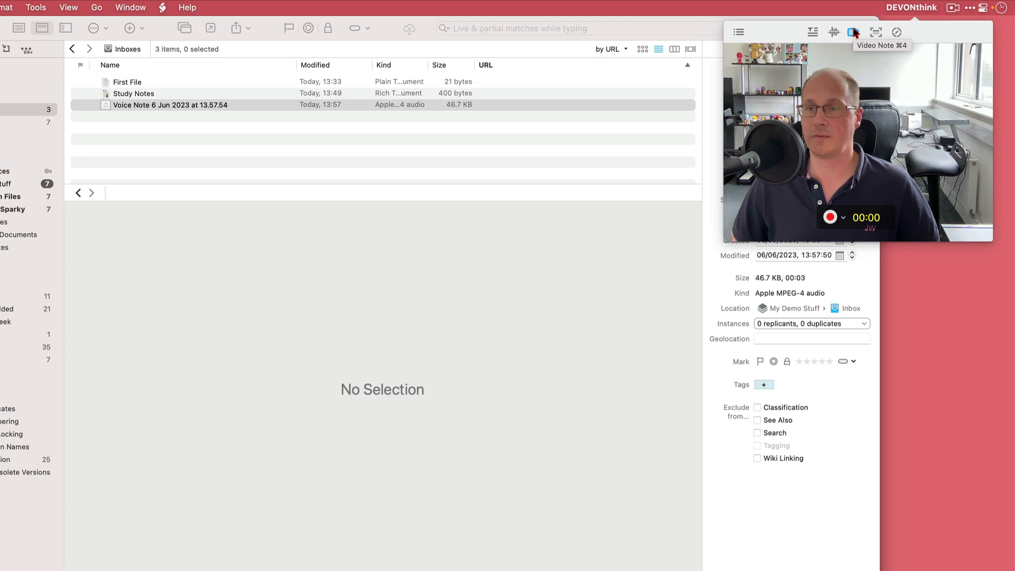
left_click(843, 217)
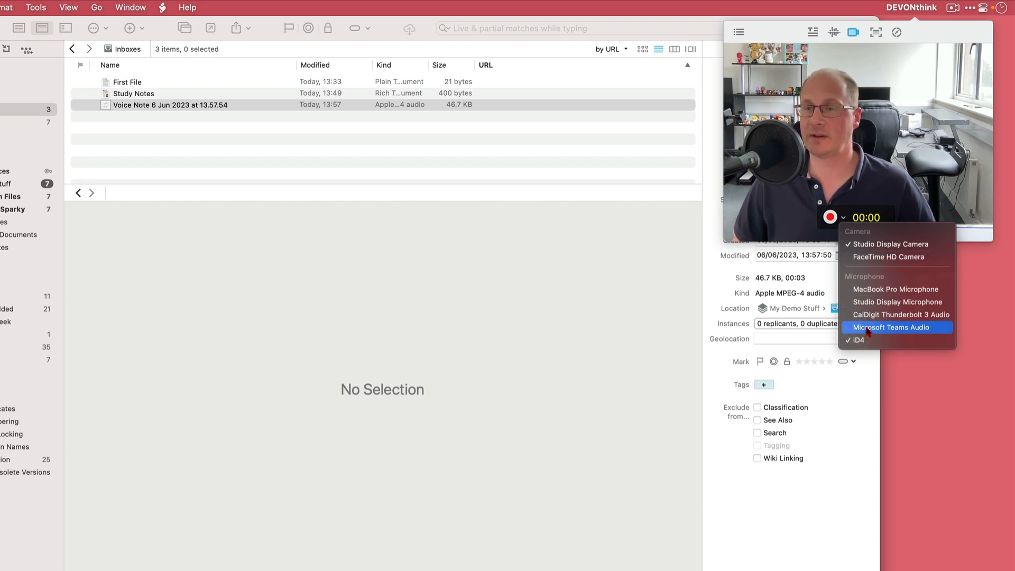
left_click(830, 216)
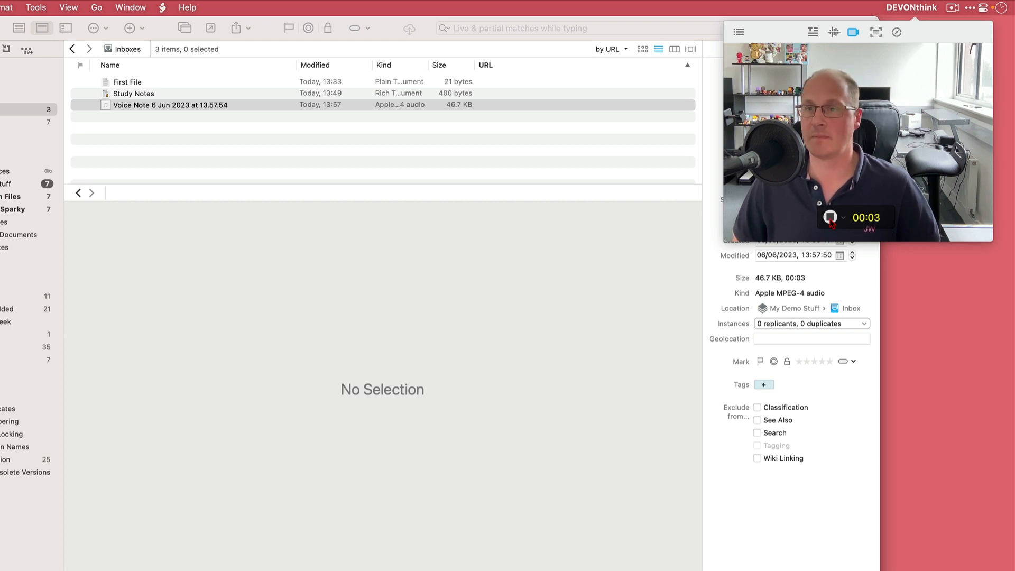
left_click(831, 218)
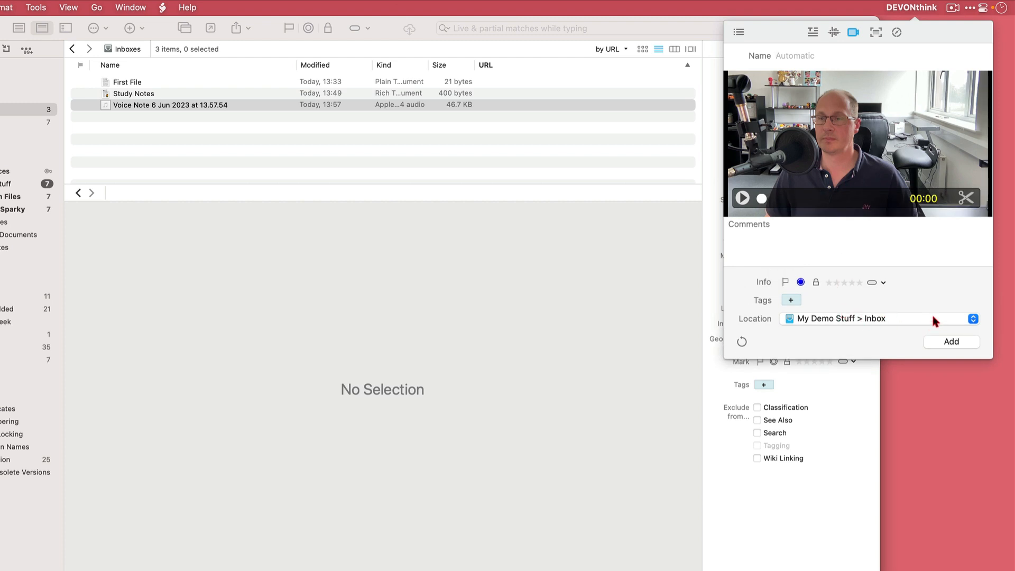
left_click(956, 343)
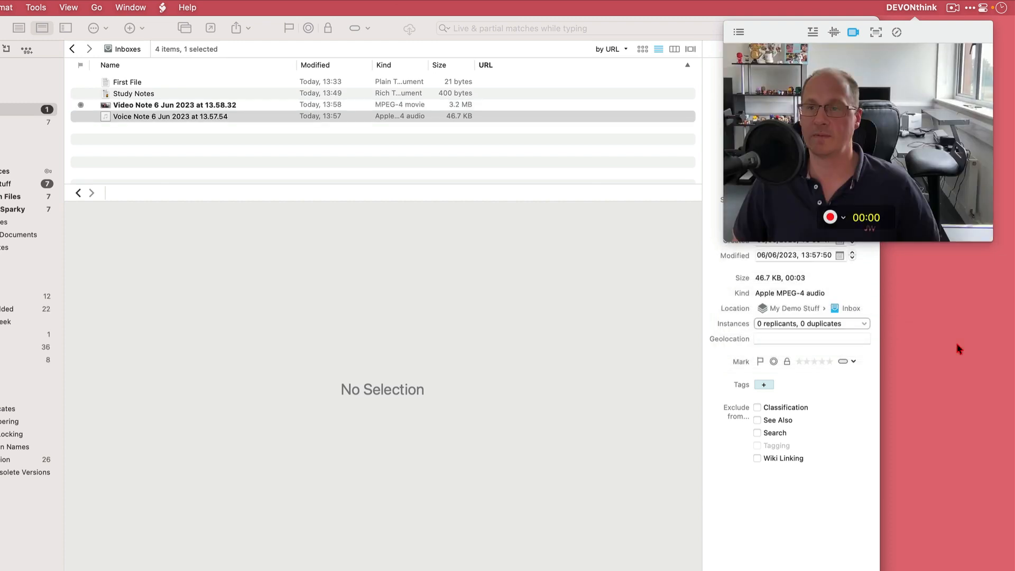
Capture the DEVONthink main window as a screenshot with the Sorter and add it to the My Demo Stuff inbox
left_click(876, 33)
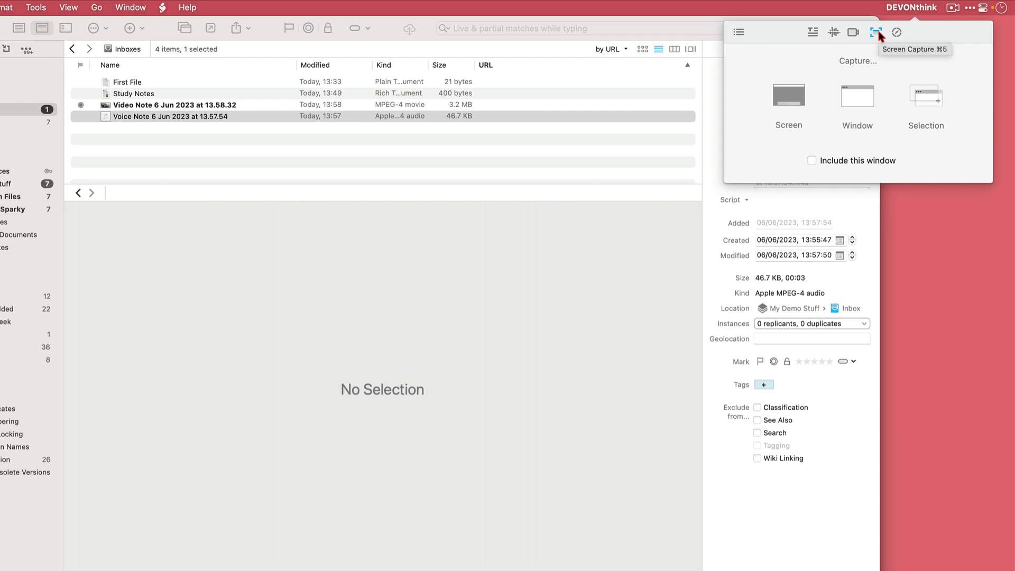
left_click(789, 97)
left_click(861, 95)
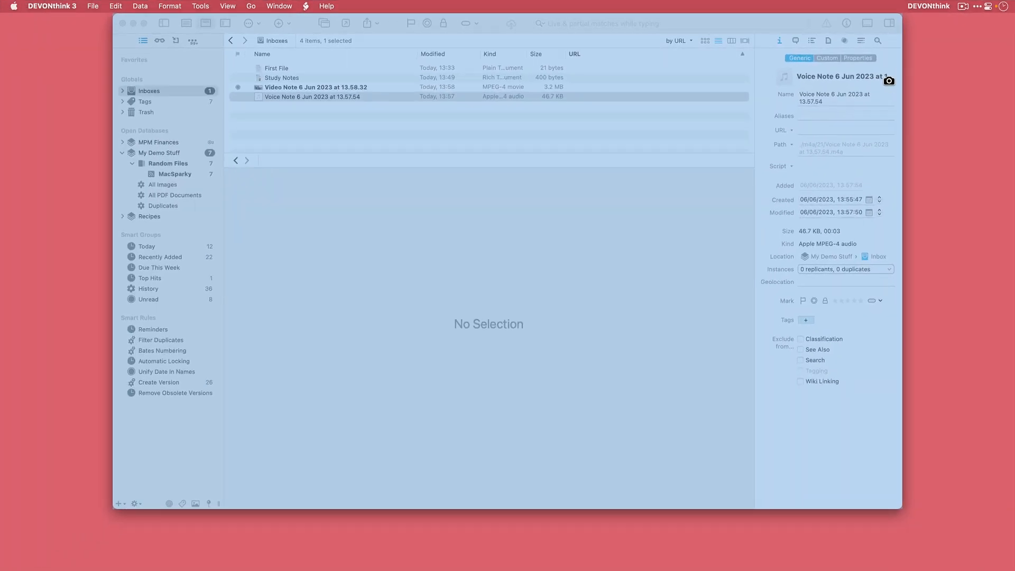
left_click(610, 175)
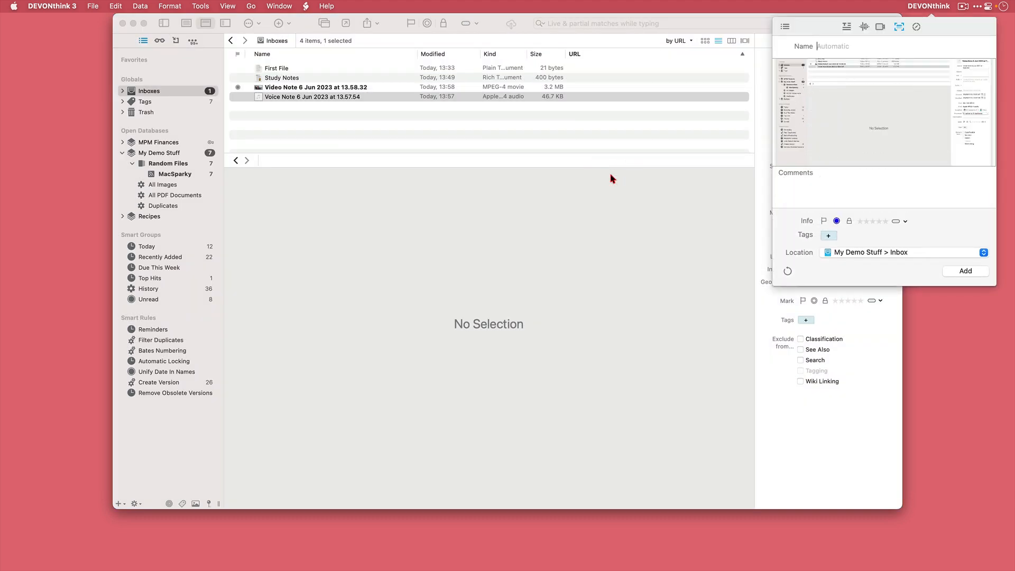
left_click(965, 271)
Capture a selection covering the item list and the upper part of the preview, and add it to the My Demo Stuff inbox
left_click(947, 86)
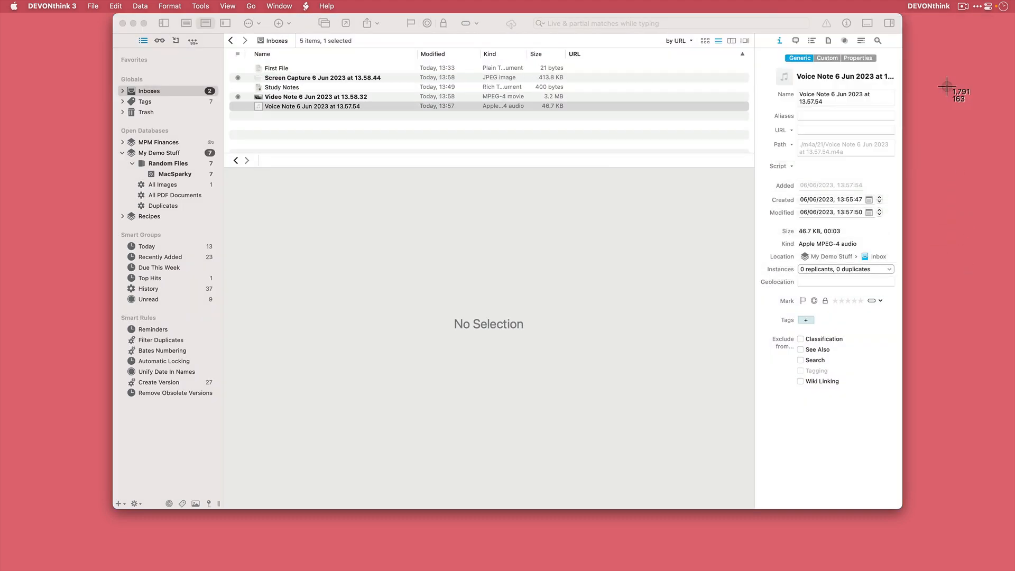
left_click_drag(237, 46, 707, 243)
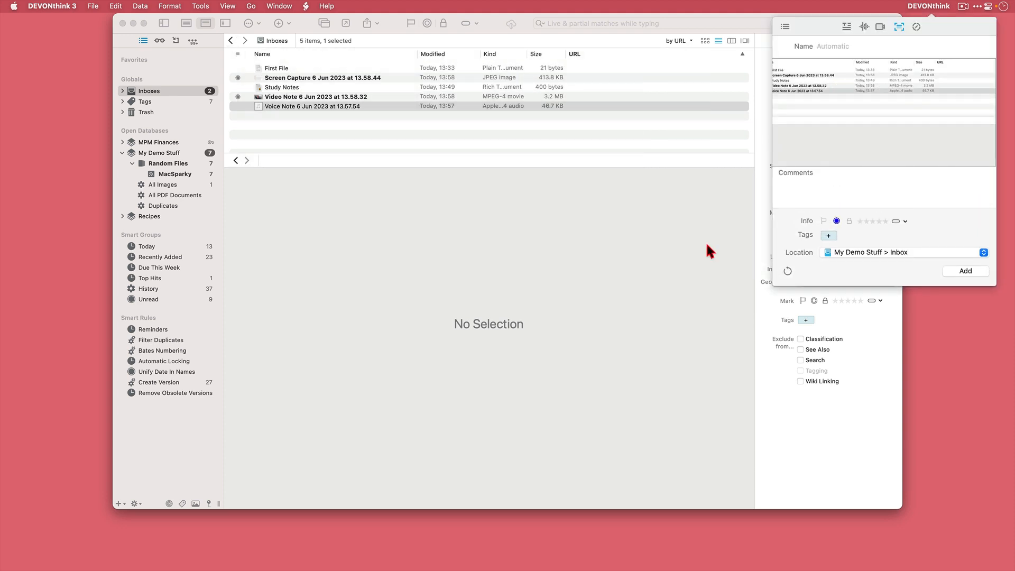
left_click(965, 272)
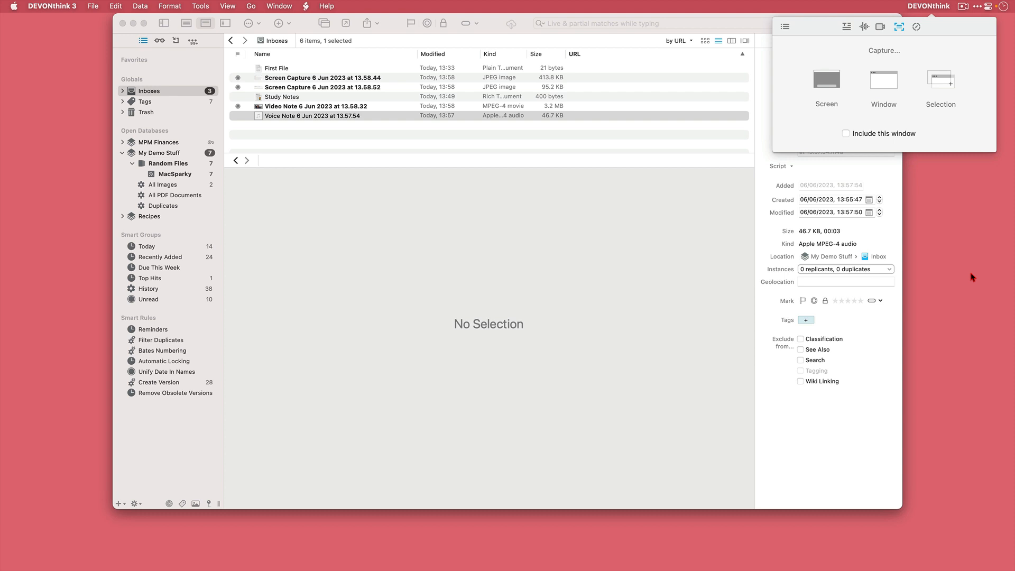
Open the Sorter's web clipping view, then switch to Safari and view the Clip to DEVONthink extension in its settings
left_click(916, 28)
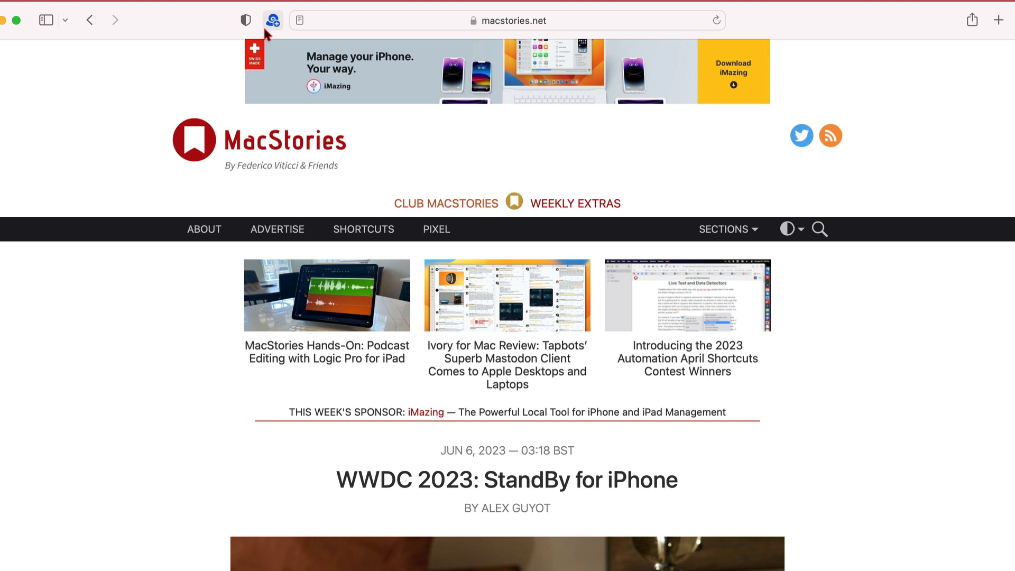
key("super+comma")
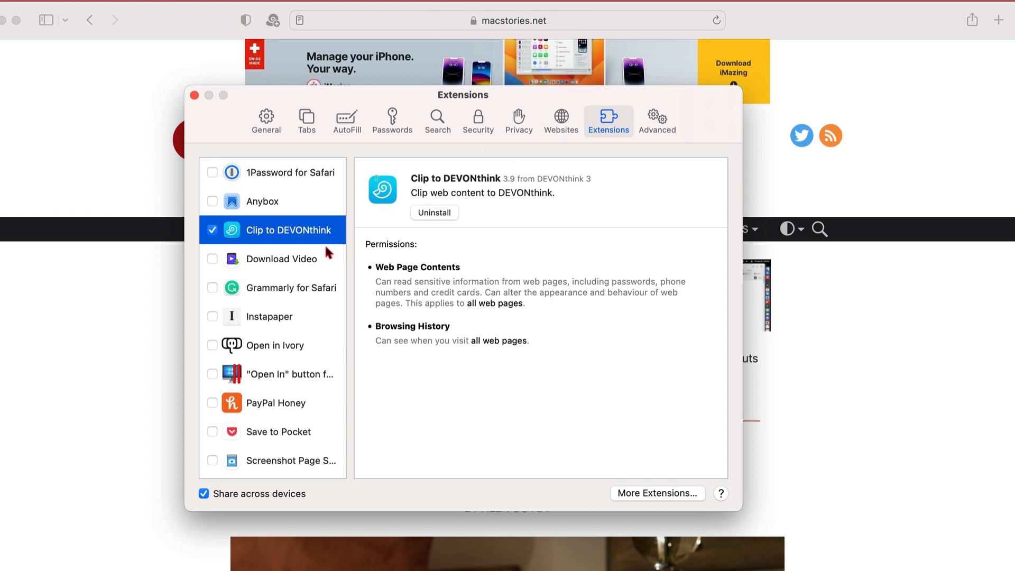
Close the extension settings and clip the MacStories home page to the DEVONthink Inbox as a clutter-free Web Archive
left_click(195, 95)
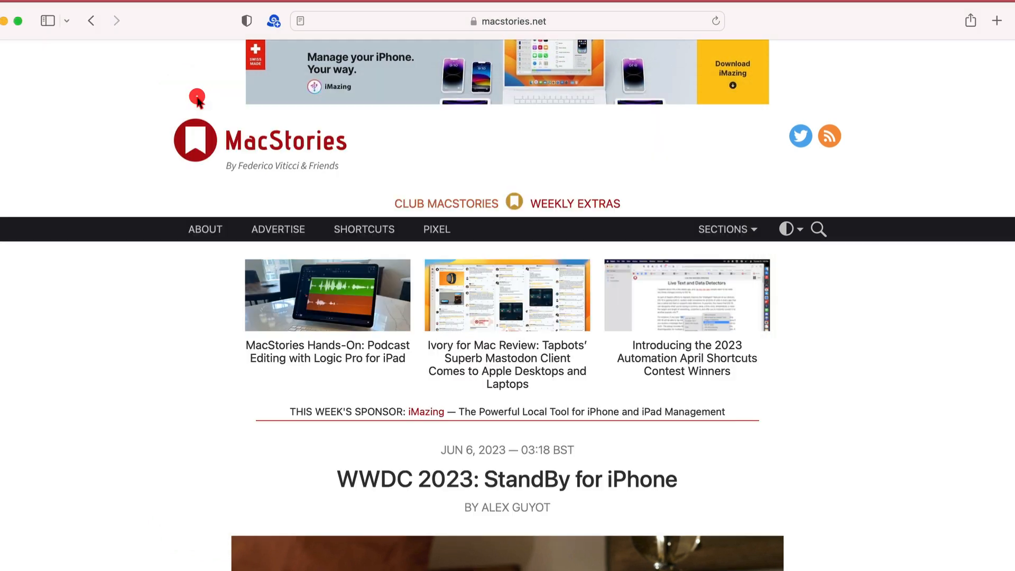
left_click(273, 22)
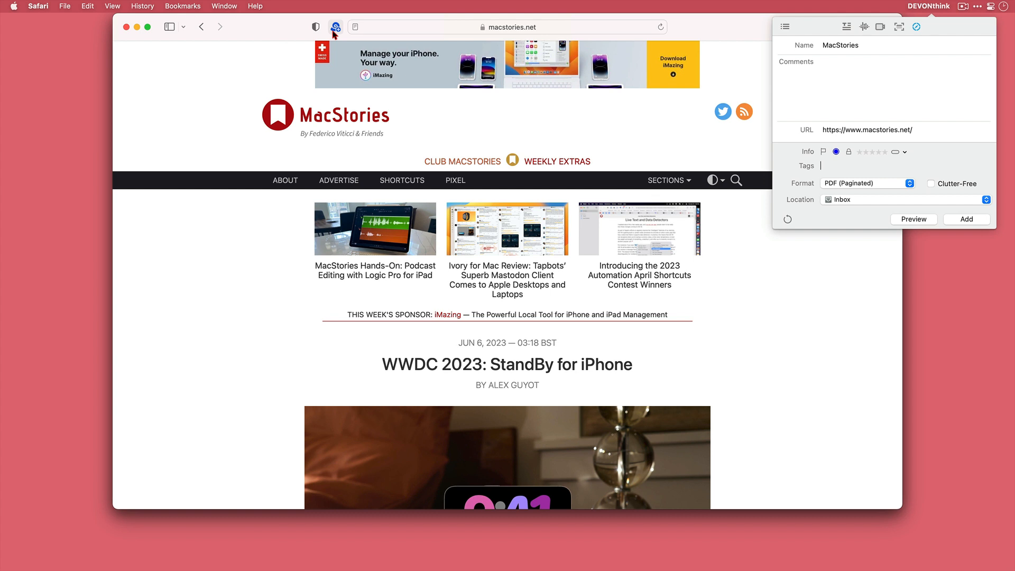
left_click(910, 183)
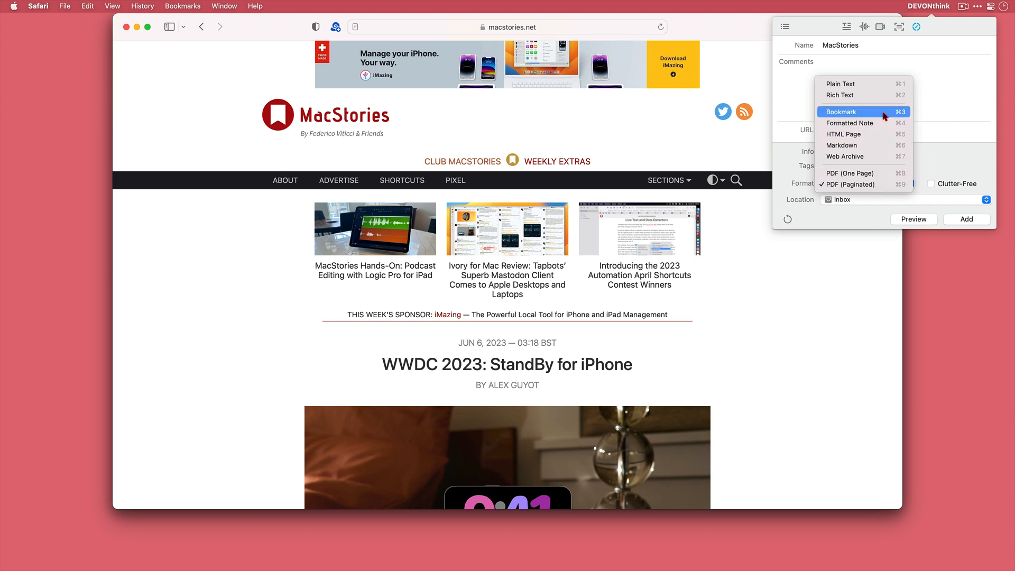
left_click(890, 155)
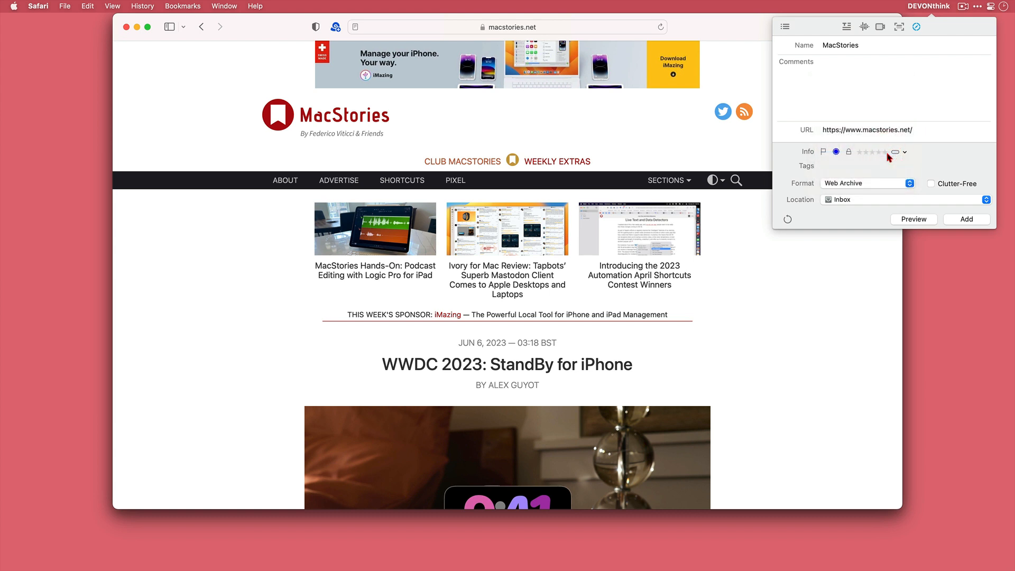
left_click(932, 184)
left_click(965, 220)
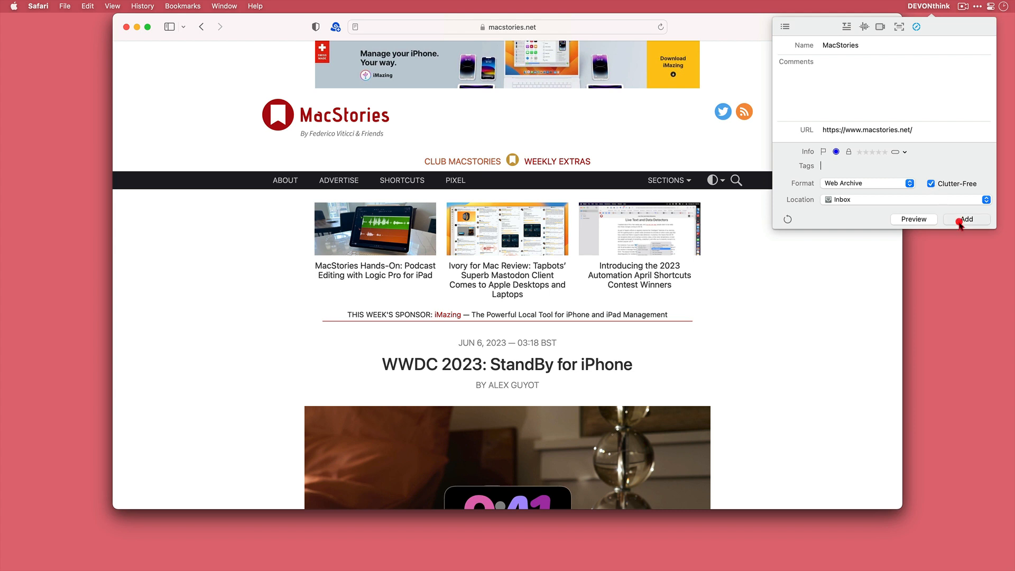
Switch to DEVONthink, open the clipped MacStories web archive in the global inbox and look through its content
key("cmd+Tab")
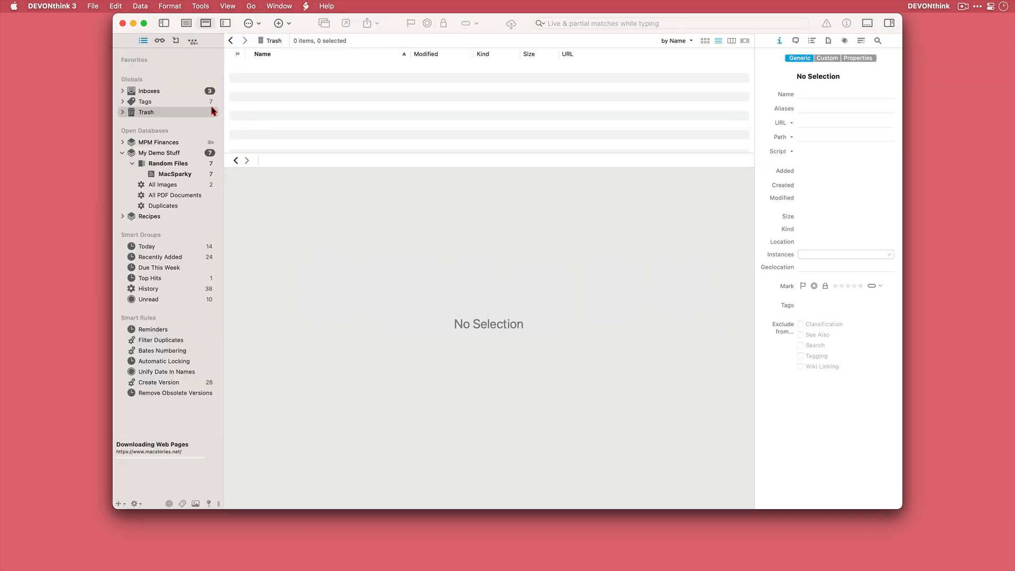
left_click(172, 94)
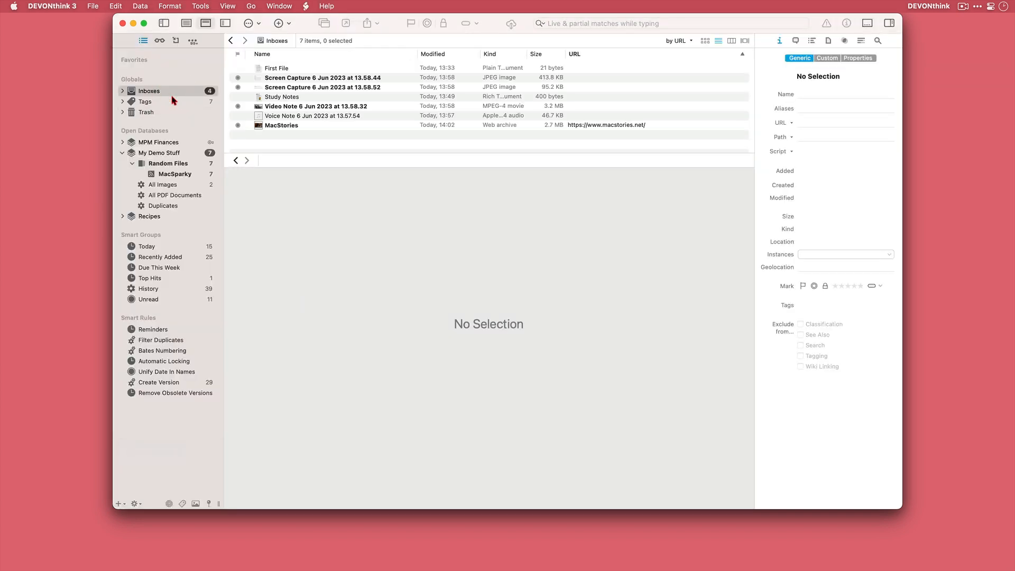
left_click(326, 127)
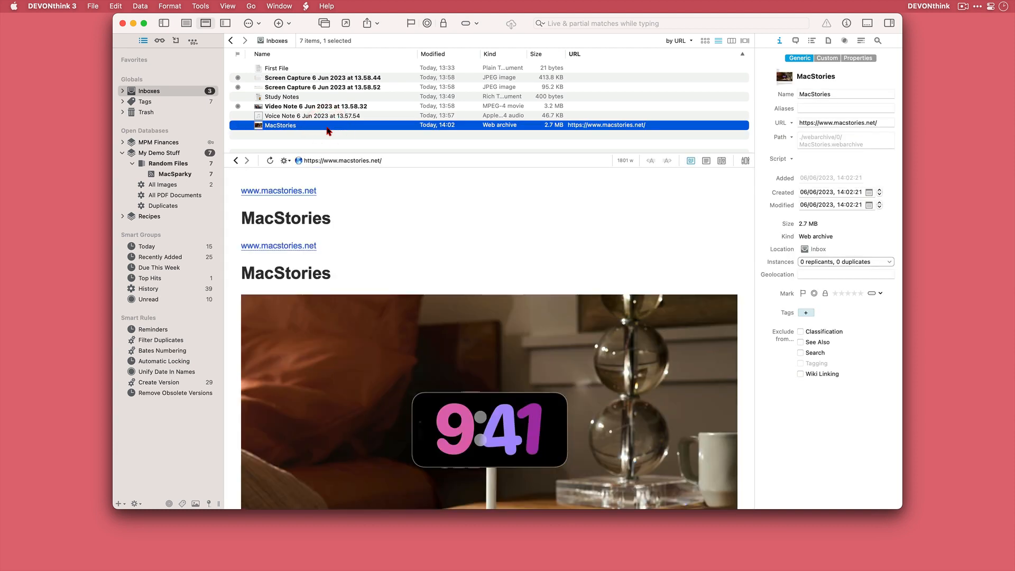
scroll(550, 281, "down", 10)
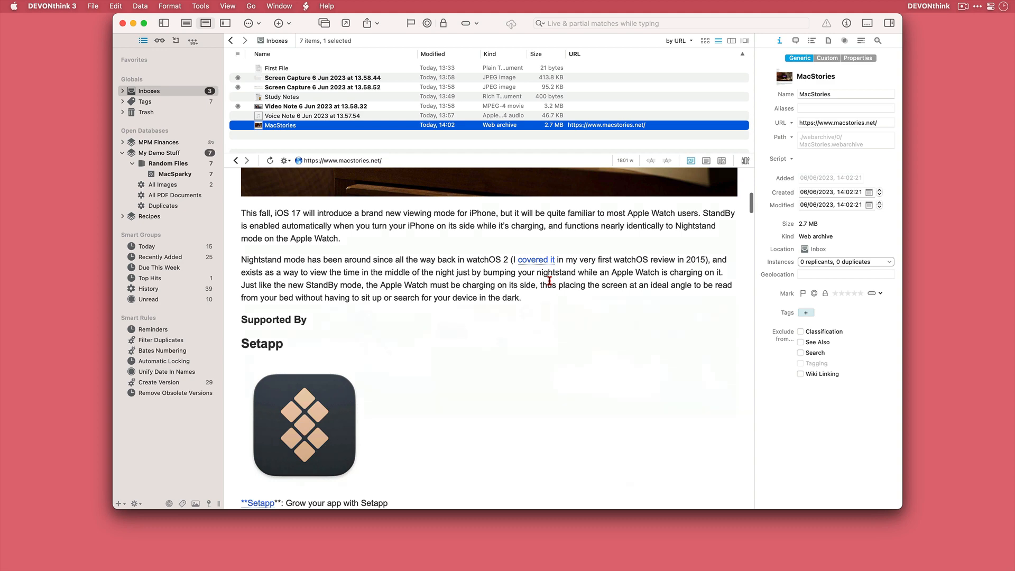
scroll(549, 280, "down", 8)
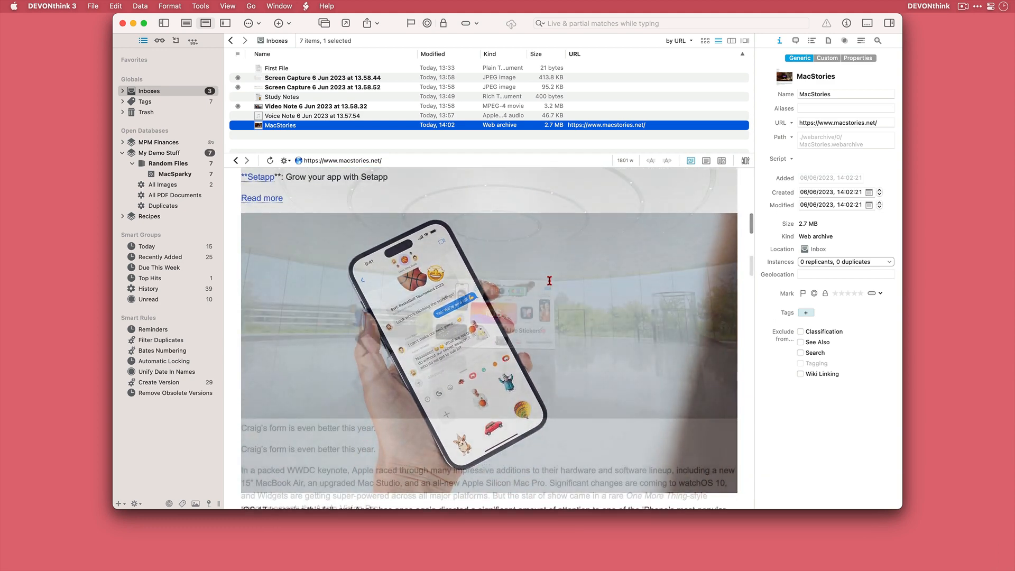
scroll(549, 281, "up", 7)
scroll(549, 281, "down", 4)
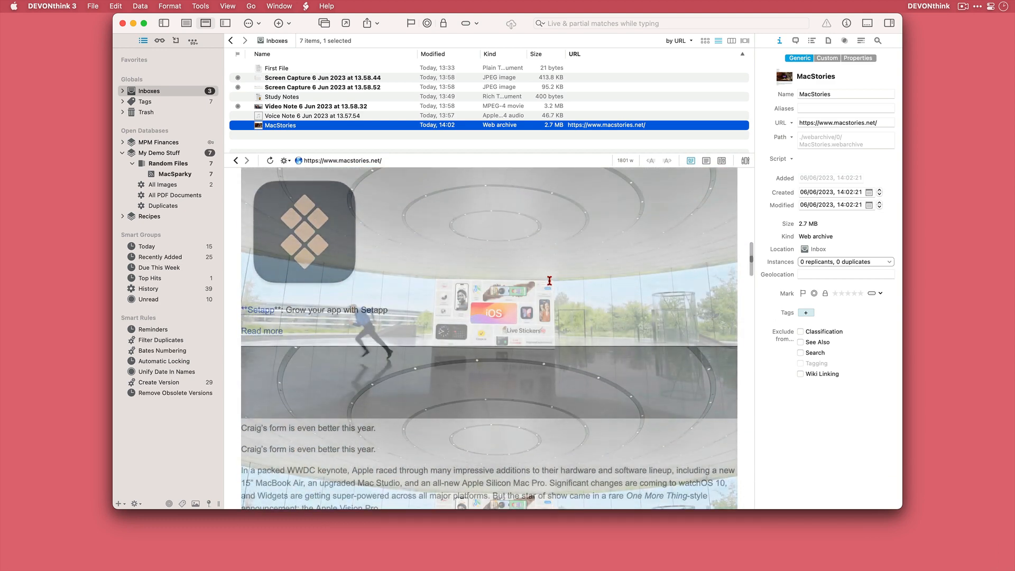